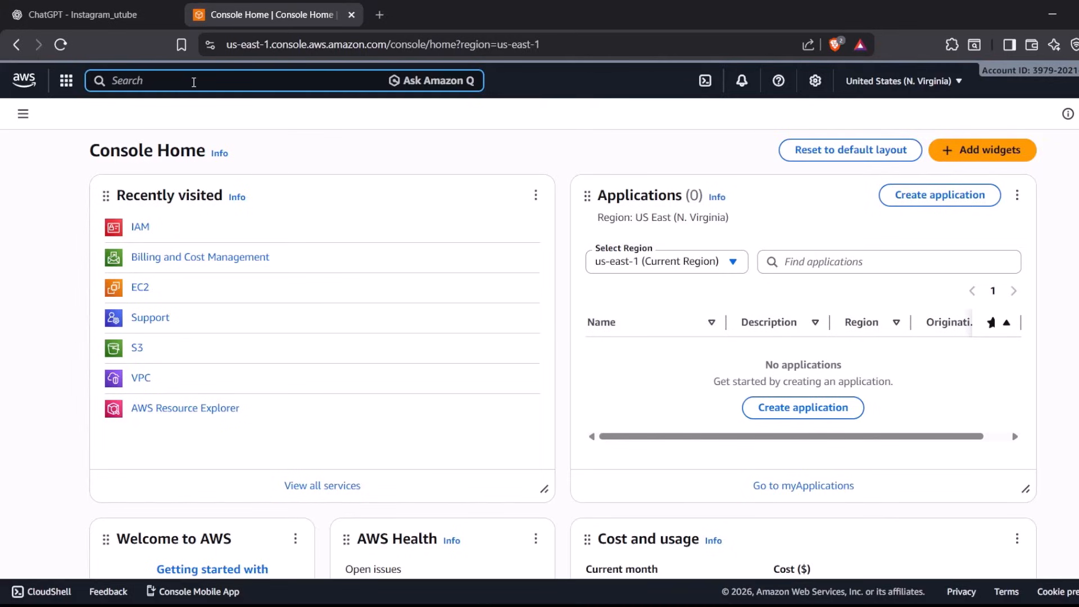
# Open the IAM service's user list and start creating a new user
pyautogui.write('IAM')
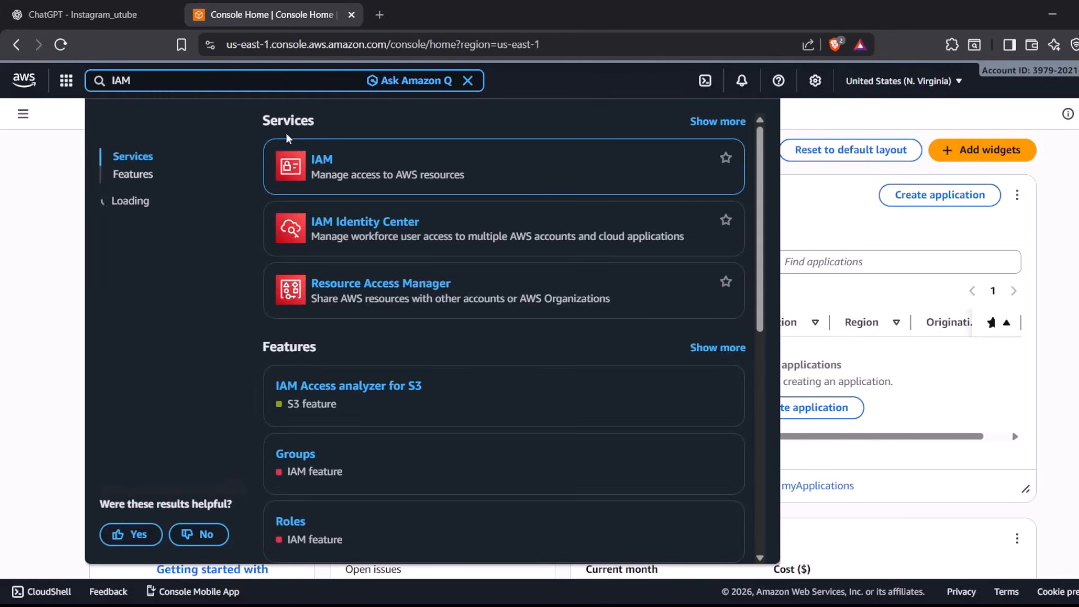
pyautogui.click(325, 161)
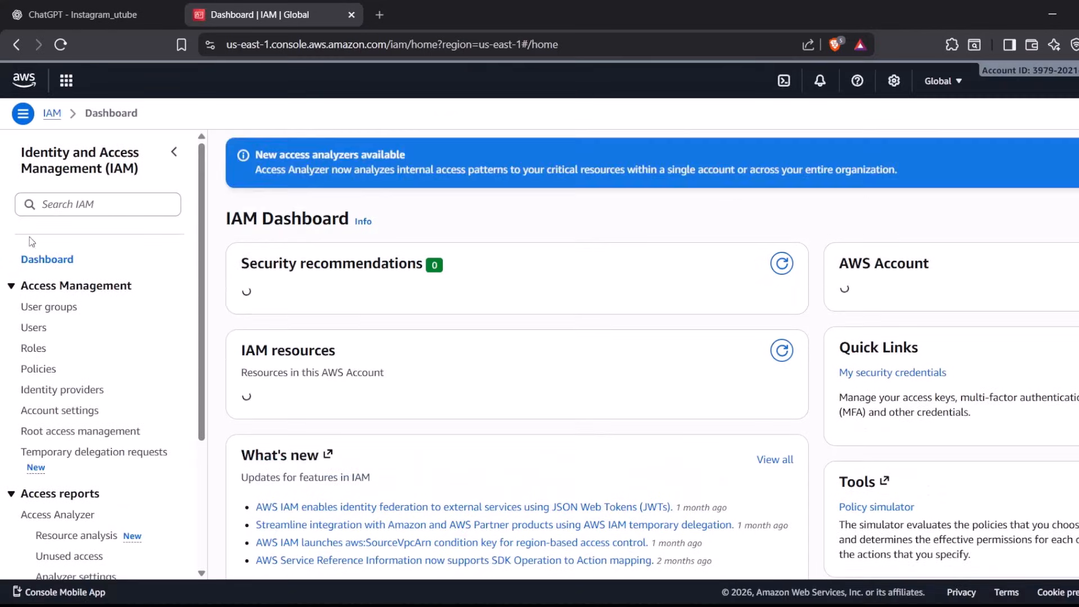
pyautogui.click(35, 328)
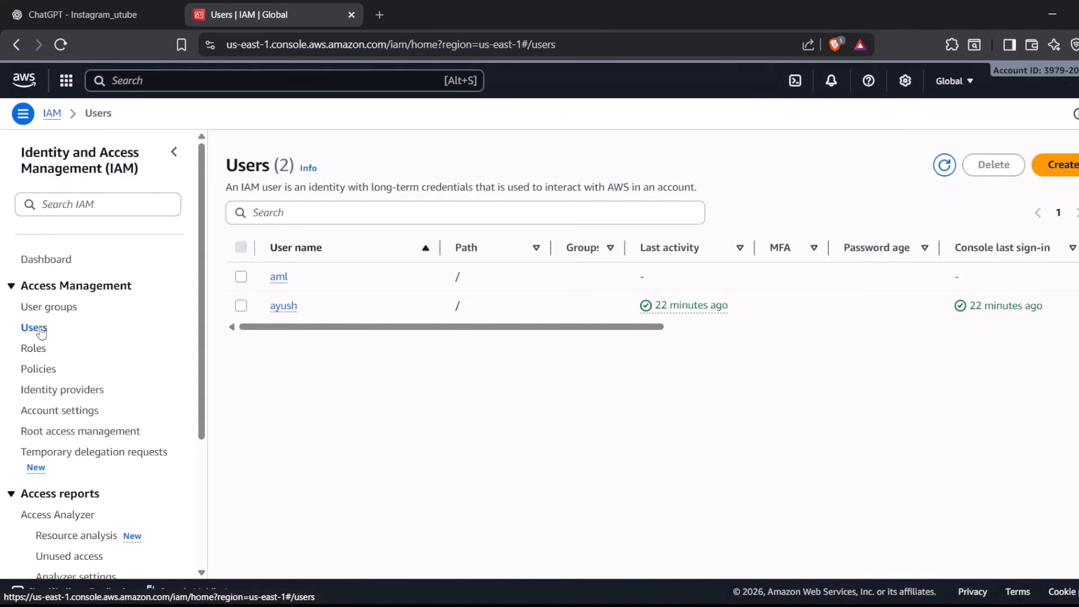
pyautogui.click(1064, 166)
# Enter the person's first name as the user name and provide AWS Management Console access with an autogenerated password
pyautogui.click(360, 271)
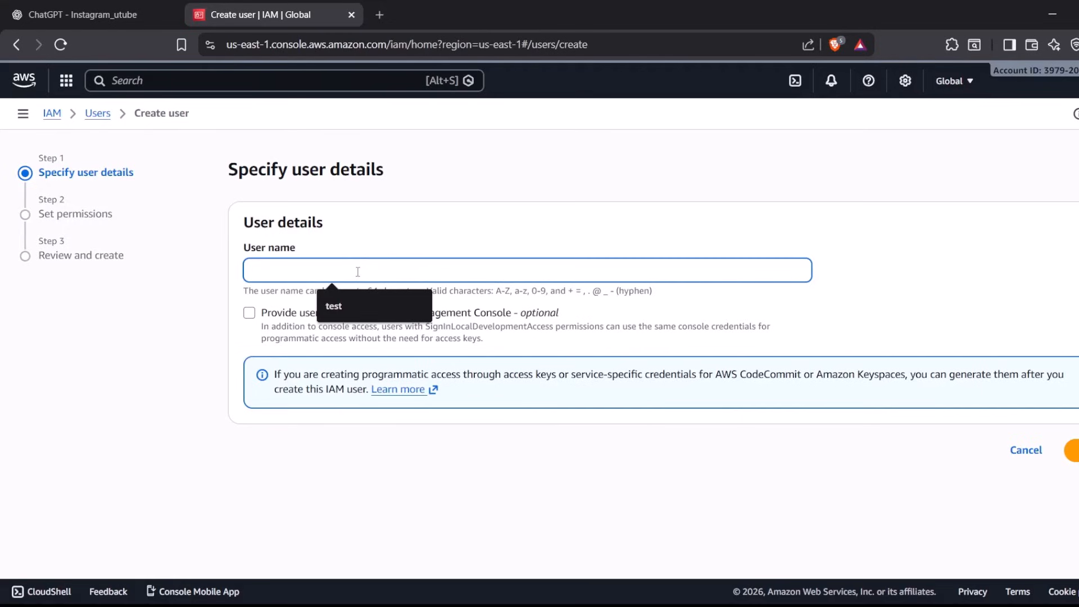
pyautogui.write('a')
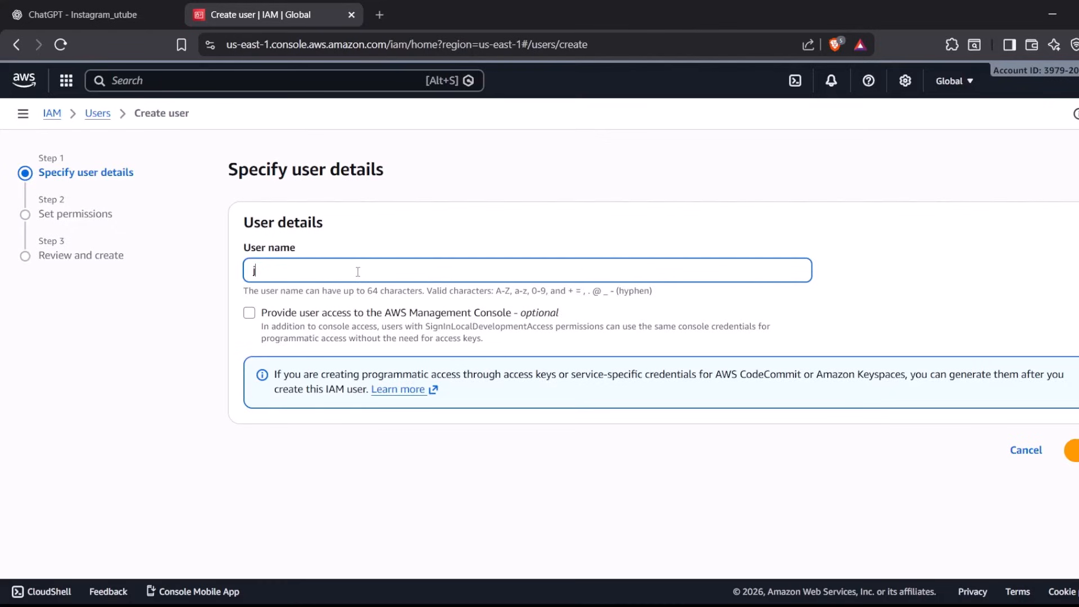
pyautogui.write('ohn')
pyautogui.click(249, 313)
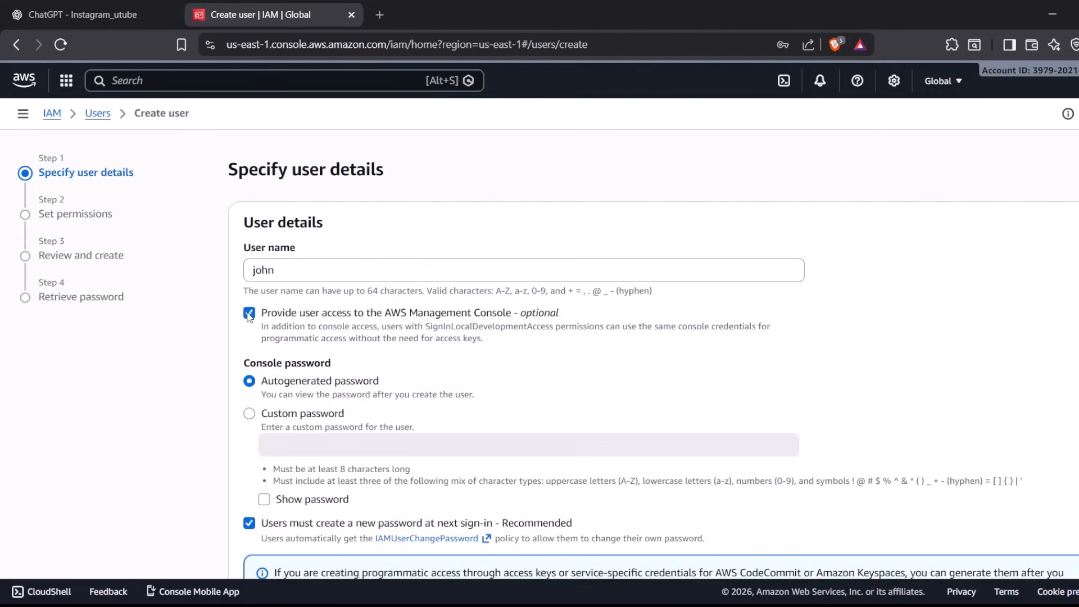
pyautogui.scroll(-2, 431, 382)
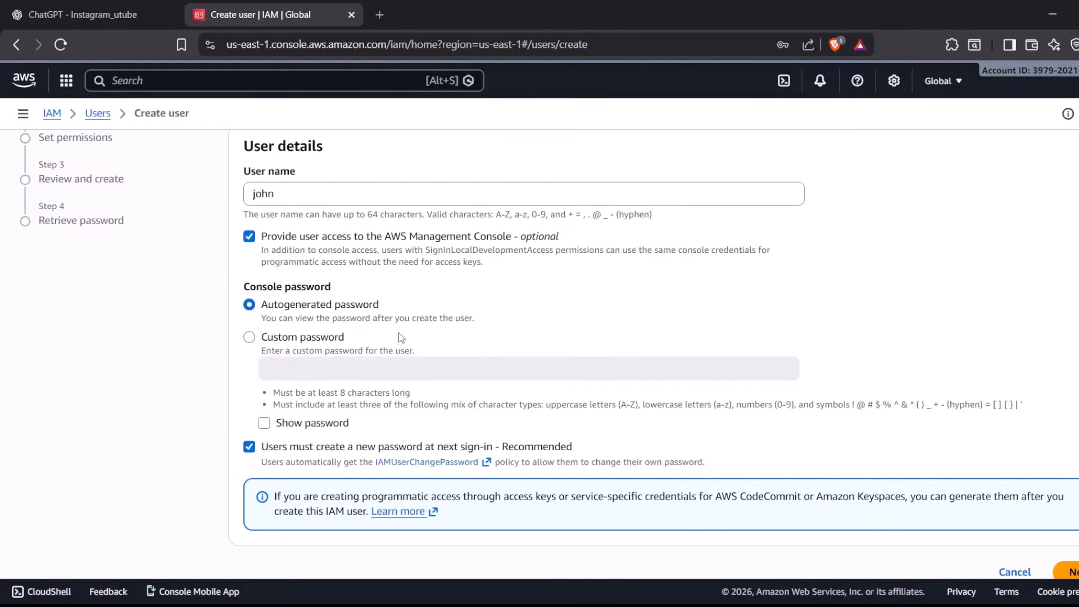
pyautogui.scroll(-1, 609, 408)
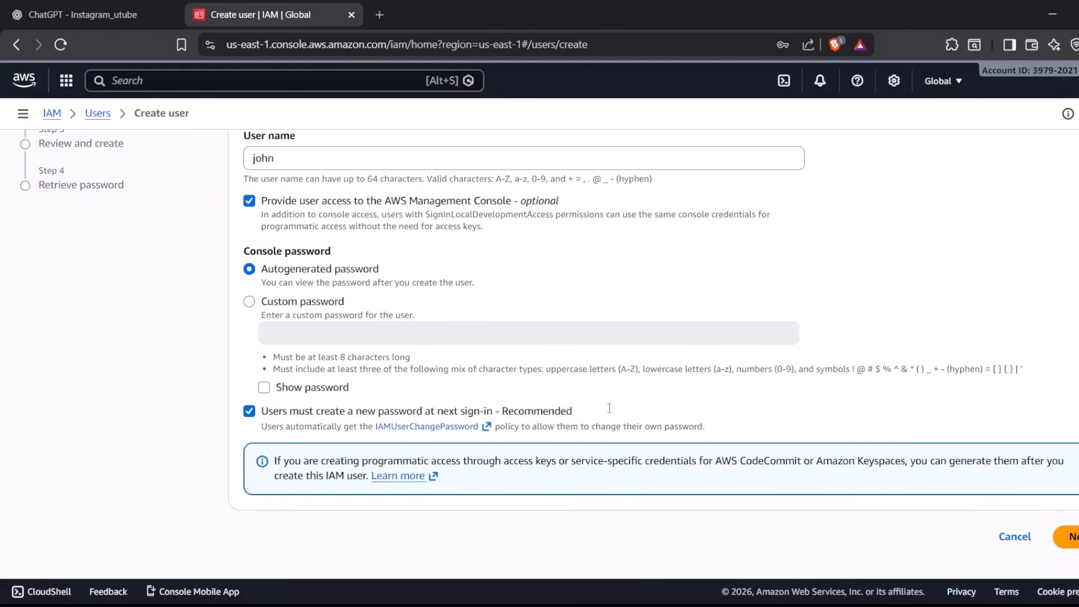
# Keep the requirement to create a new password at next sign-in enabled and continue to the permissions settings
pyautogui.tripleClick(412, 412)
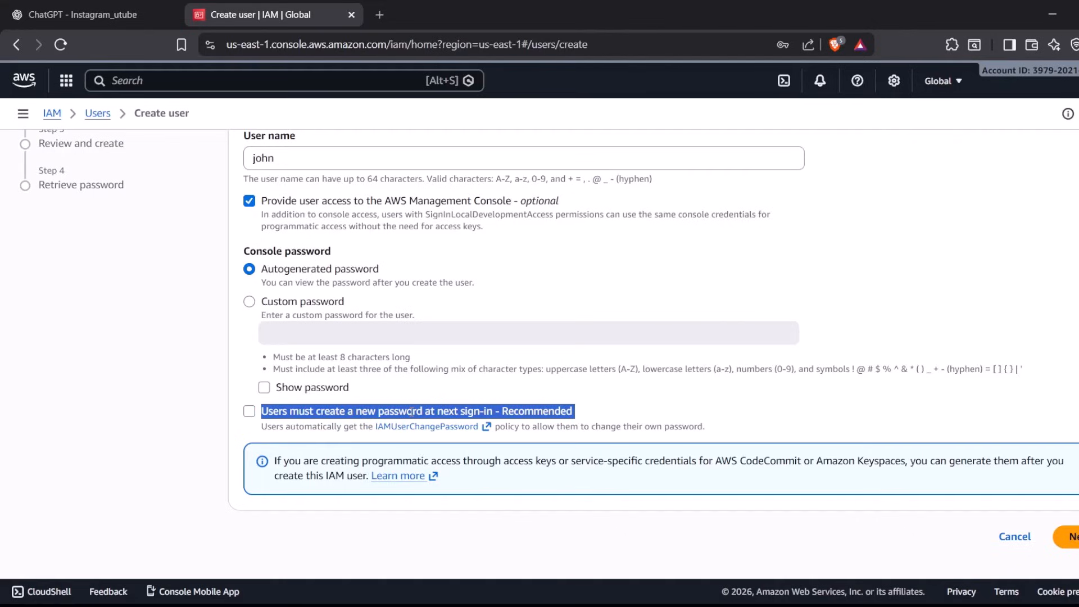
pyautogui.click(249, 411)
pyautogui.click(677, 406)
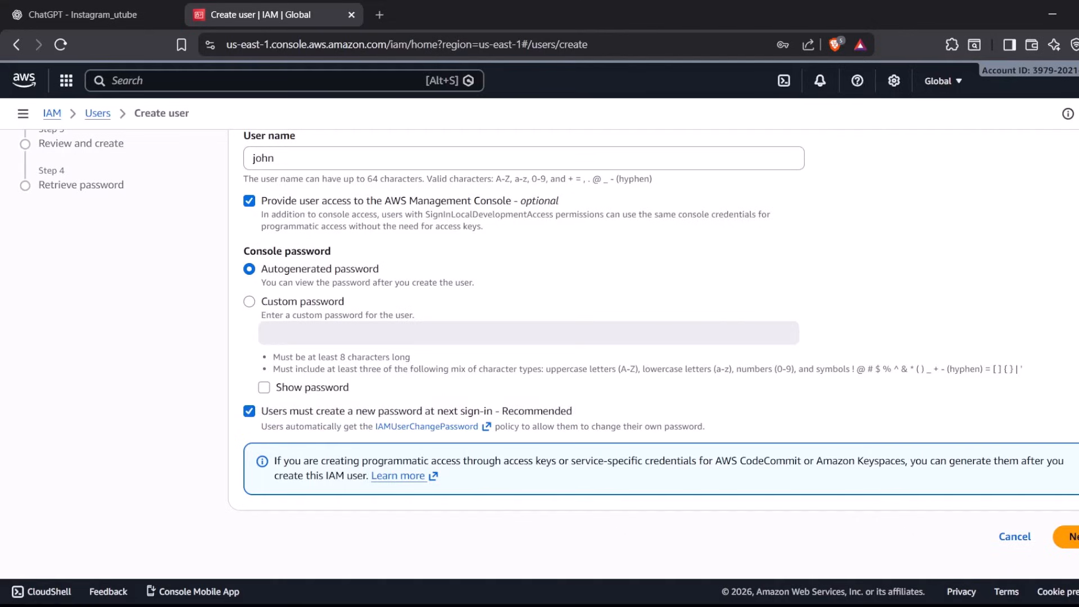
pyautogui.click(1069, 536)
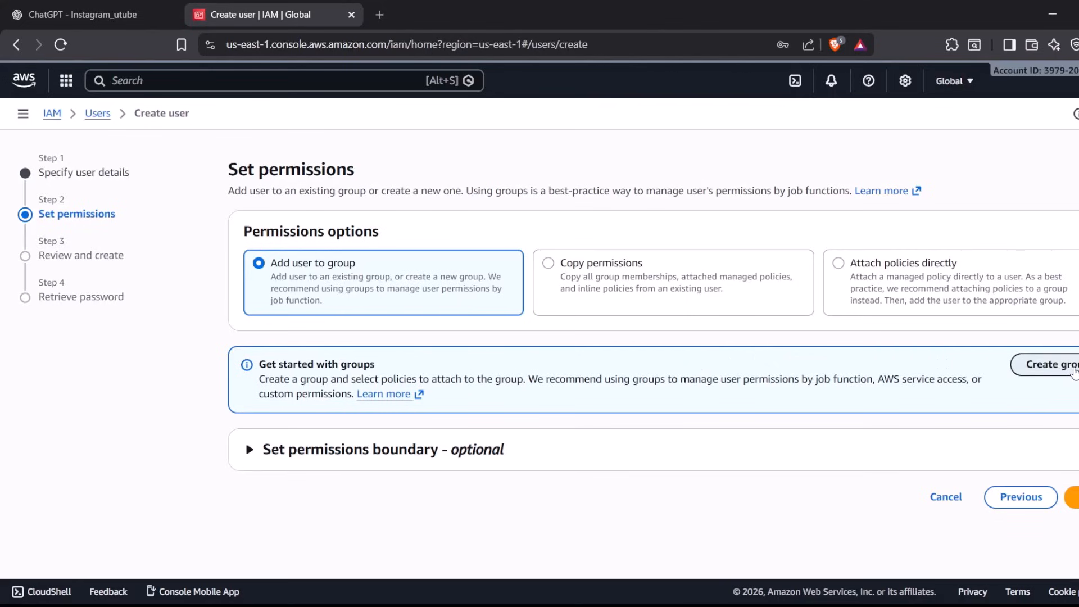
# Create a user group named BAT without attaching any permissions policies
pyautogui.click(1073, 371)
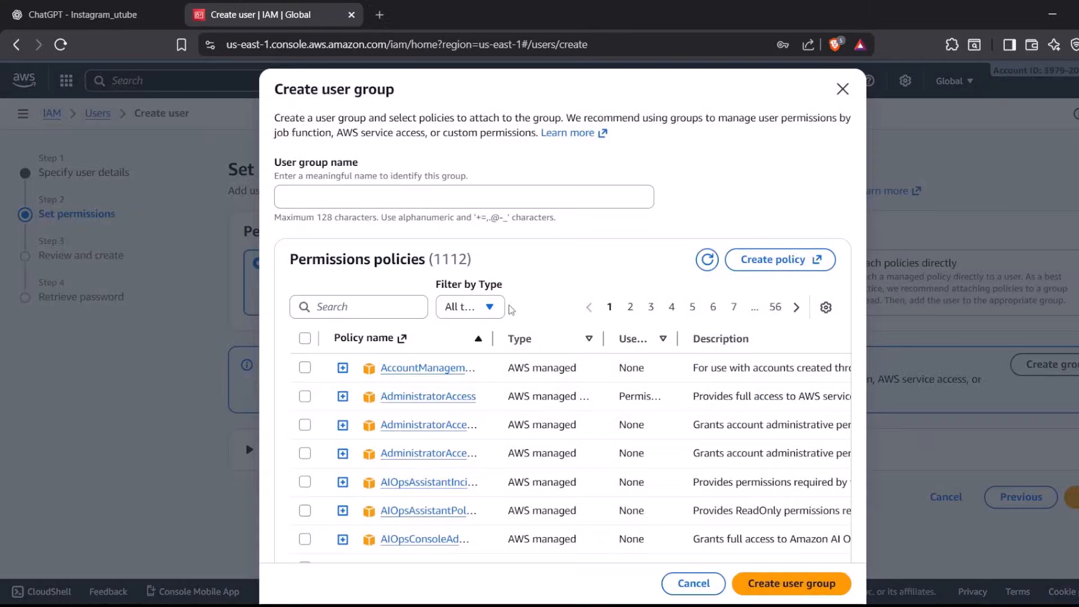
pyautogui.click(349, 197)
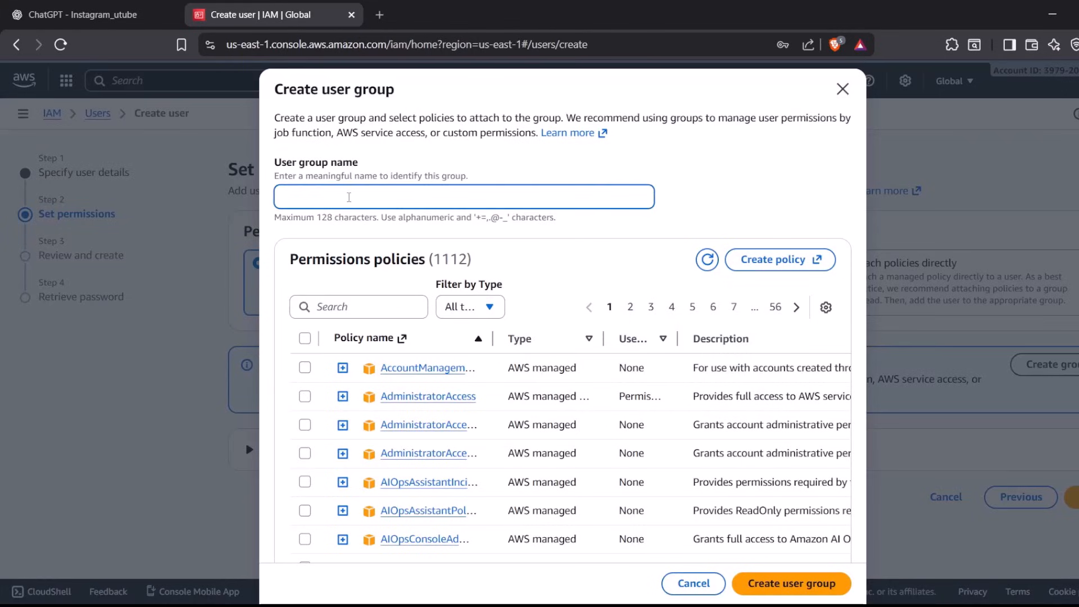
pyautogui.write('ba')
pyautogui.press('BackSpace')
pyautogui.write('BS')
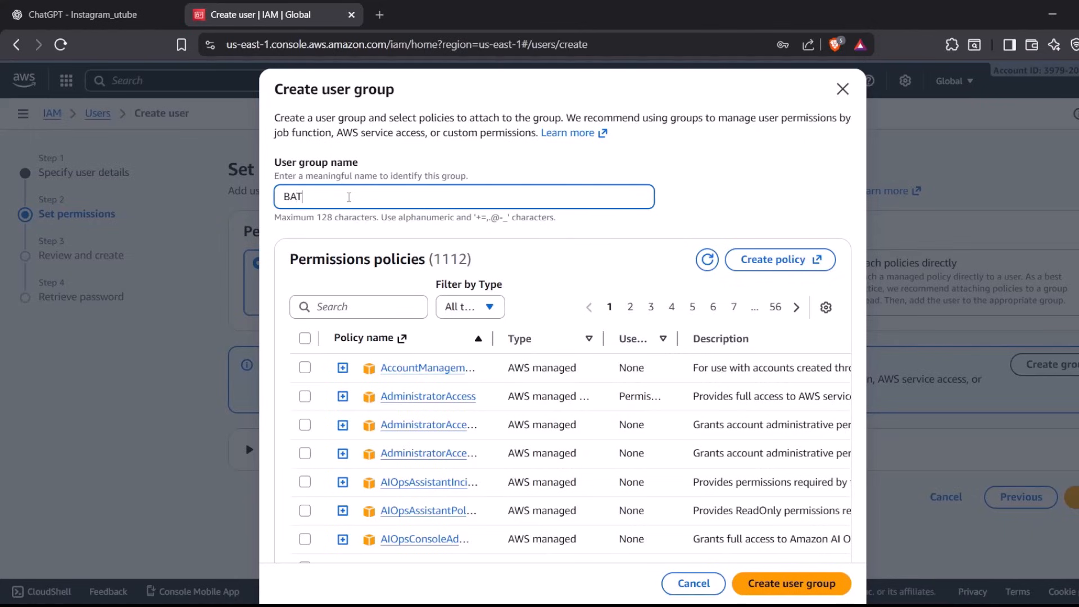
pyautogui.scroll(-3, 349, 197)
pyautogui.scroll(3, 349, 197)
pyautogui.click(794, 588)
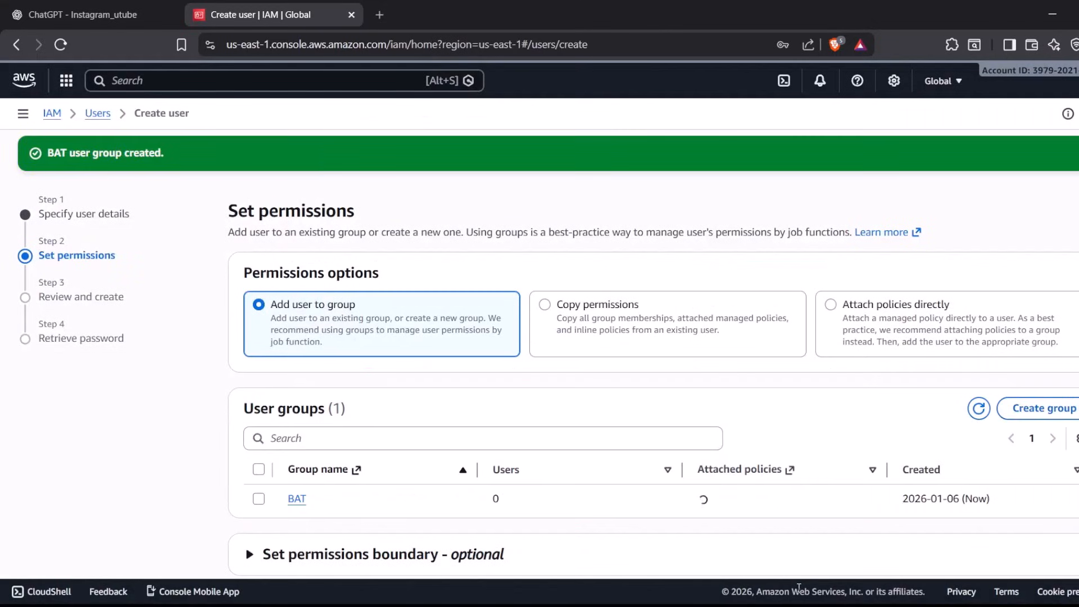
# Add the new user to the BAT group and continue to the review
pyautogui.scroll(-2, 581, 433)
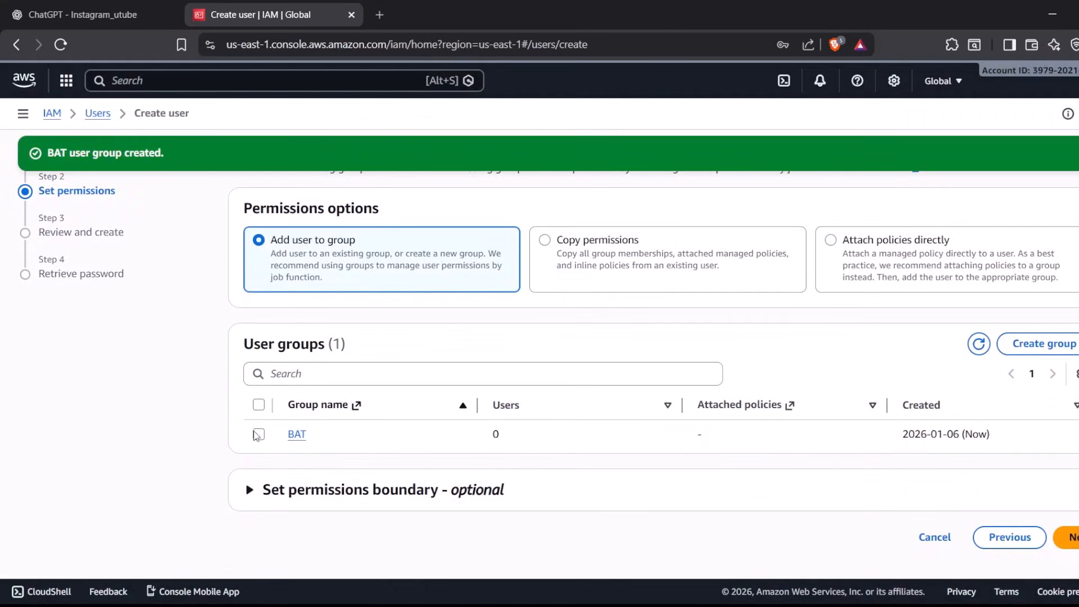
pyautogui.click(258, 435)
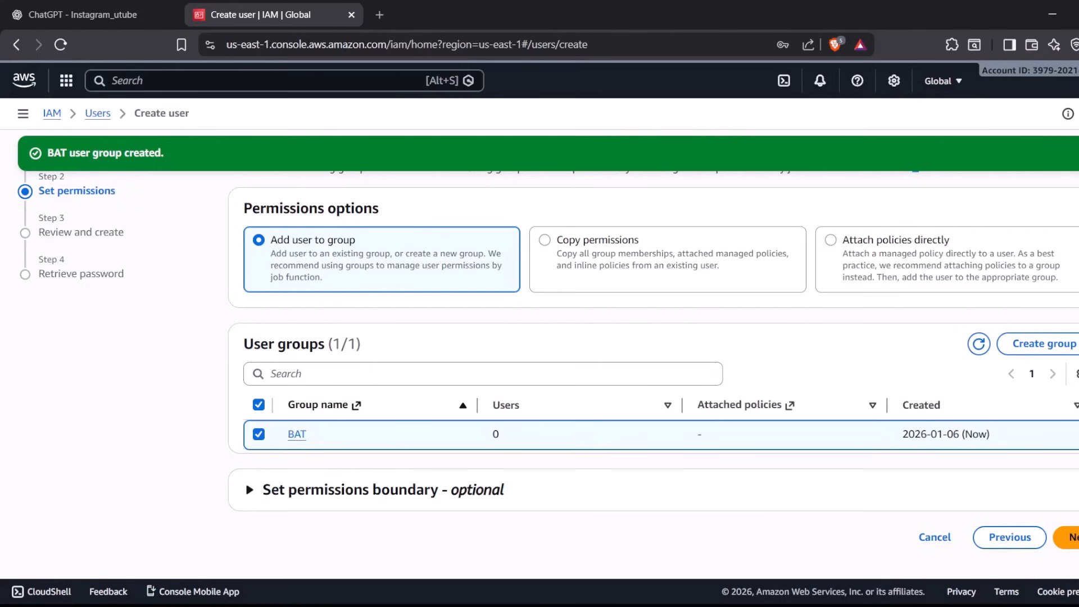
pyautogui.click(1067, 536)
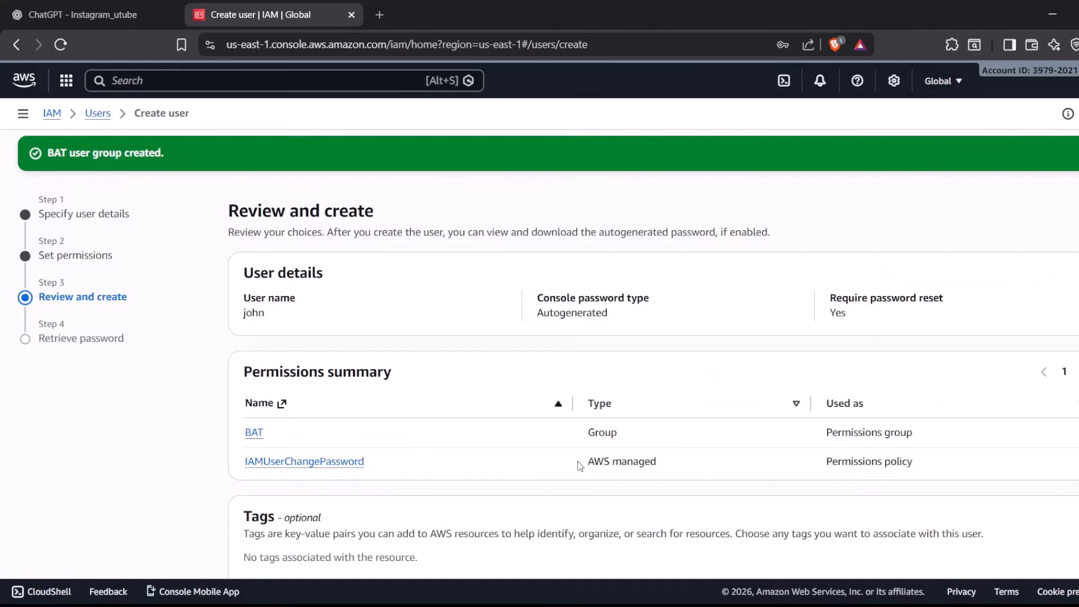
# Review the user's summary, return to the permissions settings and try the option to attach policies directly
pyautogui.scroll(-2, 580, 465)
pyautogui.scroll(2, 427, 294)
pyautogui.scroll(-2, 585, 448)
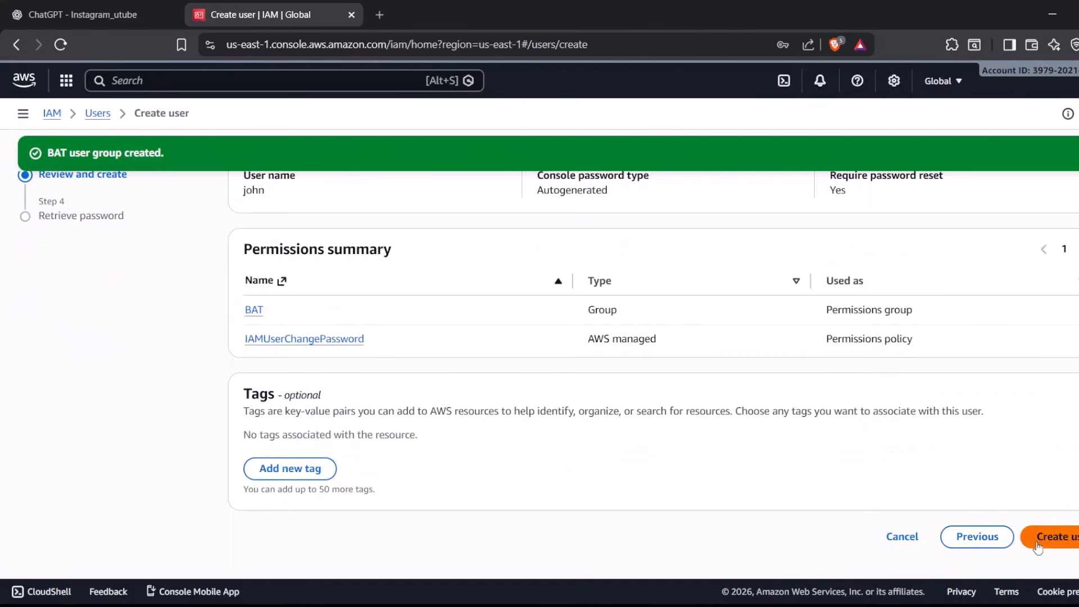
pyautogui.click(965, 541)
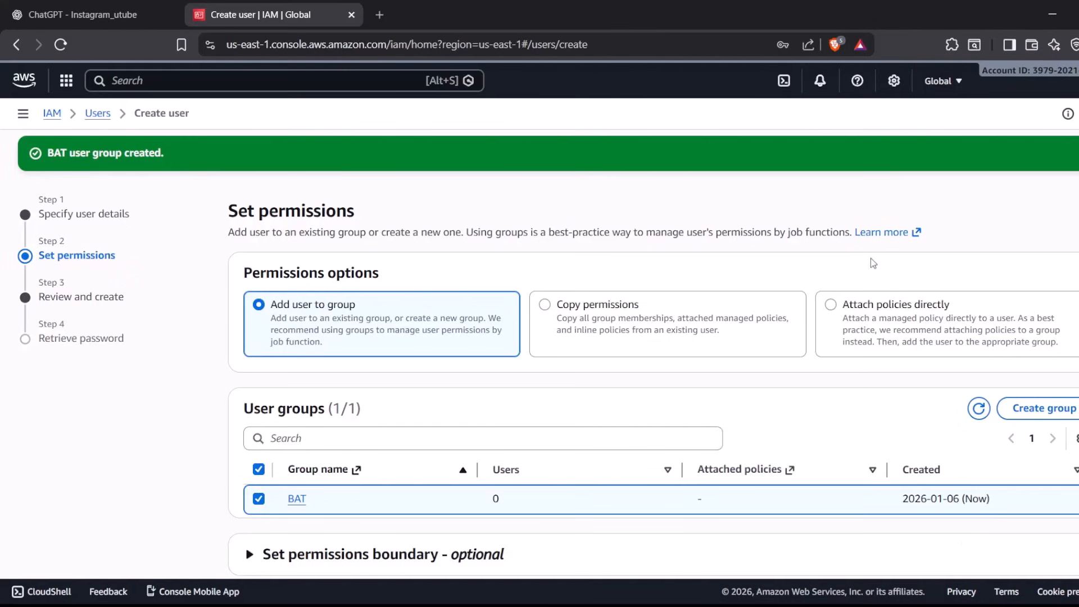
pyautogui.click(861, 310)
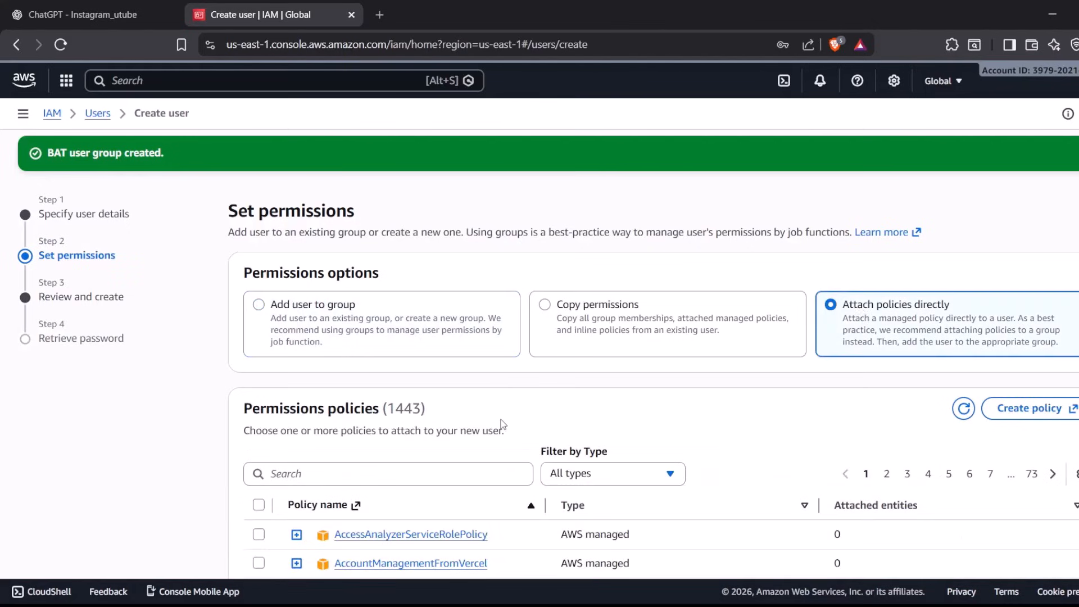
pyautogui.scroll(-8, 498, 426)
pyautogui.scroll(8, 502, 424)
# Set the permissions option to adding the user to a group, leave BAT unselected, and create the user
pyautogui.click(258, 304)
pyautogui.scroll(-1, 435, 402)
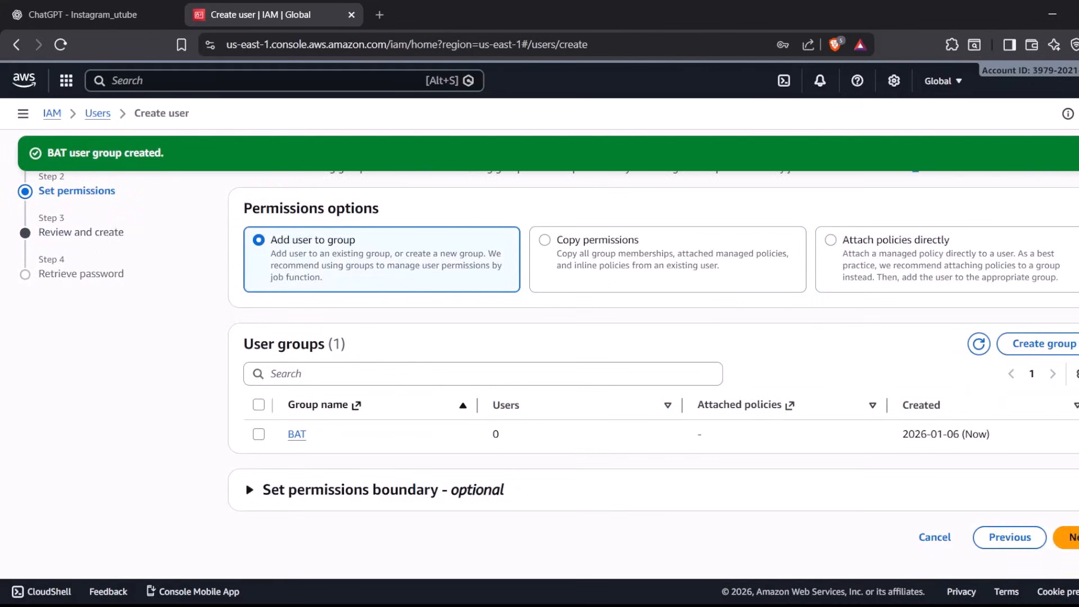
pyautogui.click(1070, 537)
pyautogui.scroll(-2, 889, 500)
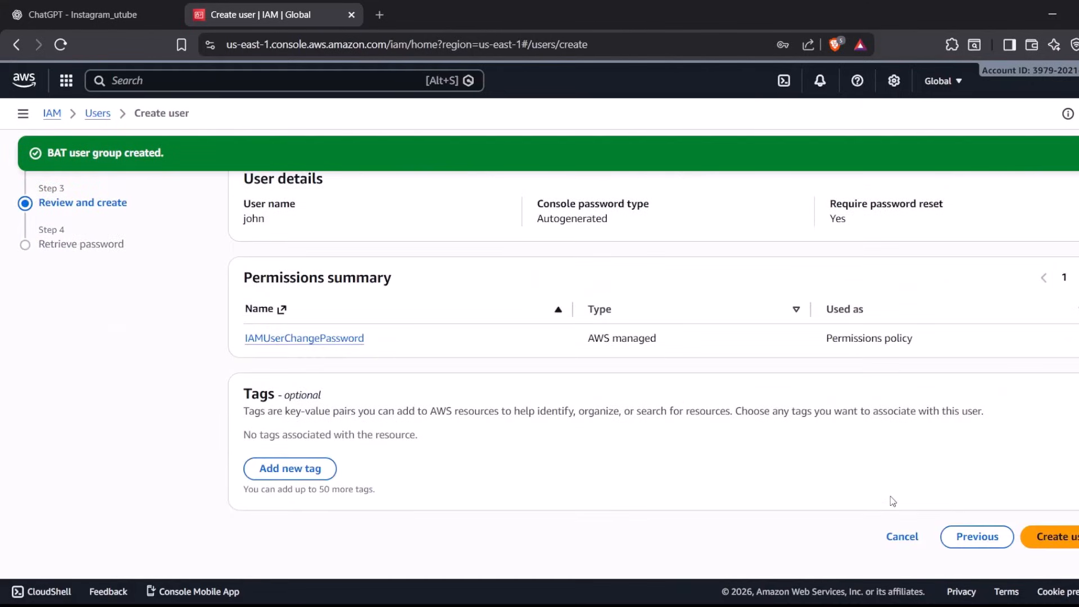
pyautogui.click(1056, 546)
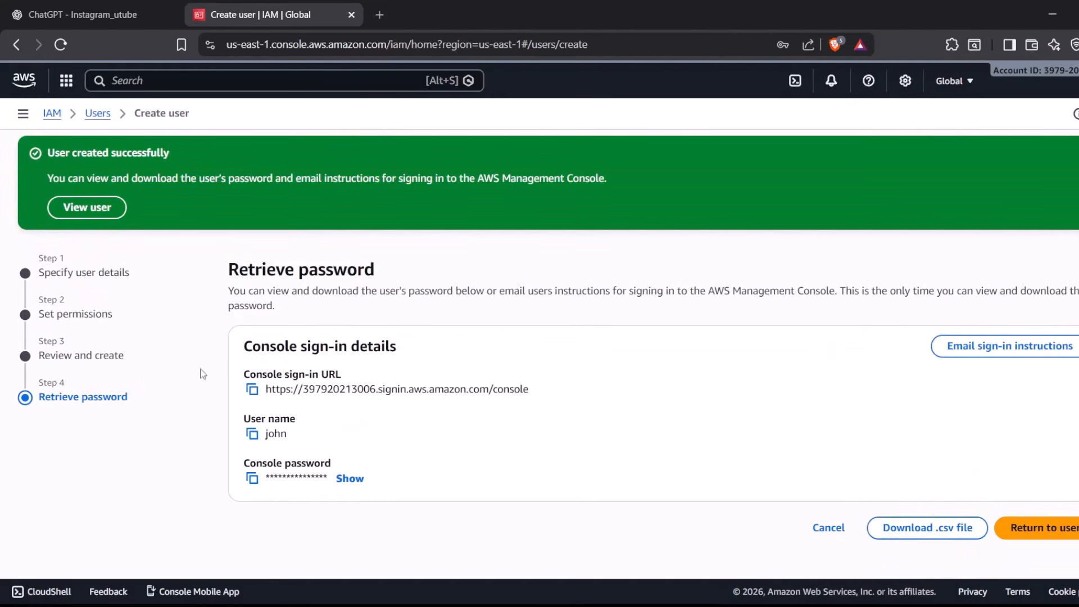
# Copy the new user's console sign-in URL and open it in a private browser window
pyautogui.click(251, 391)
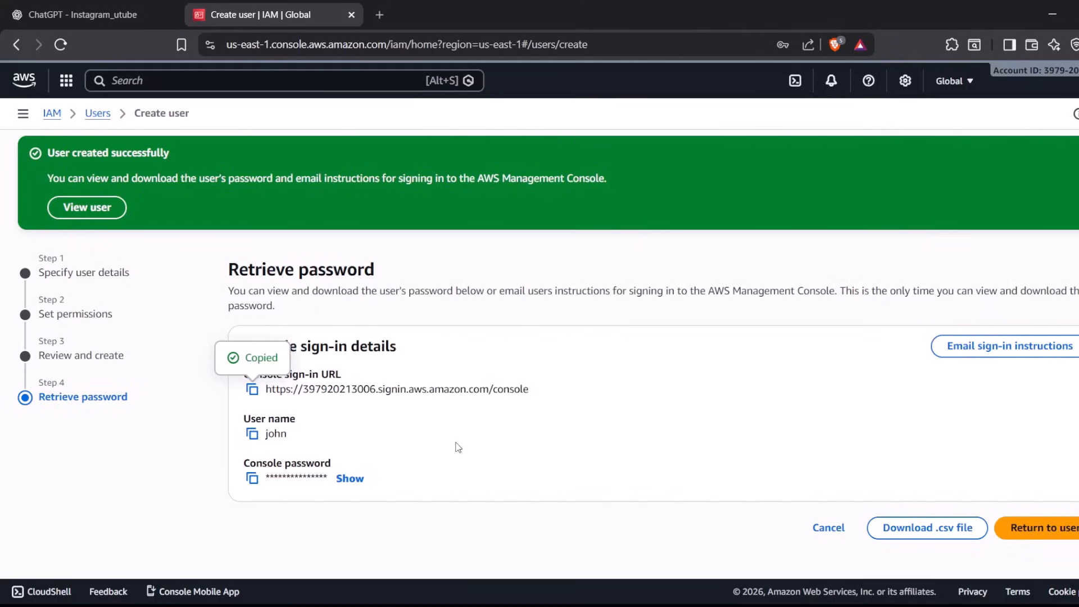
pyautogui.hotkey('ctrl', 'shift', 'n')
pyautogui.hotkey('ctrl', 'v')
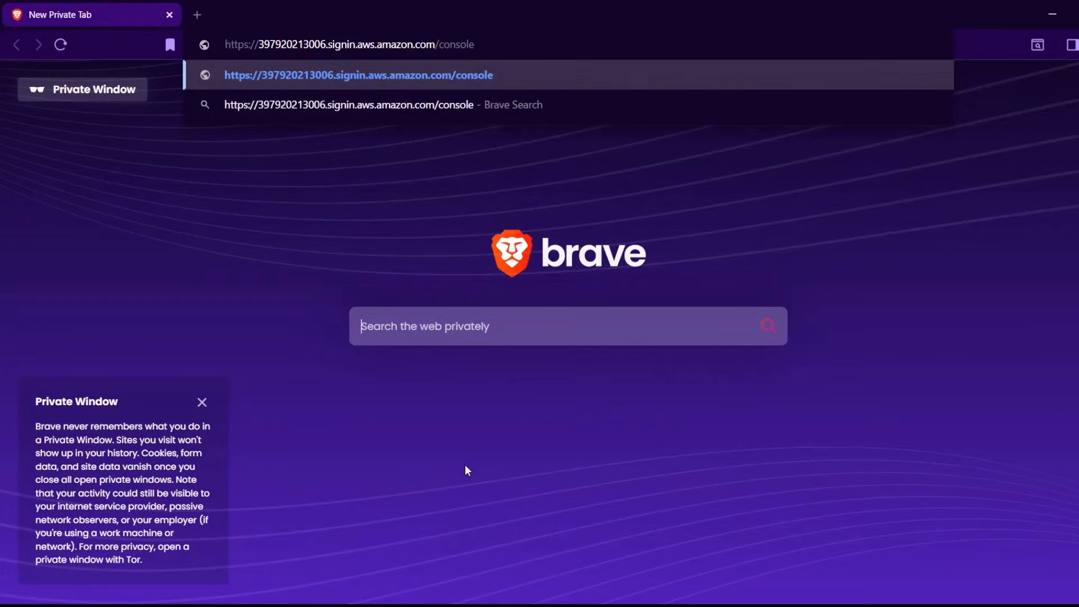
pyautogui.press('Return')
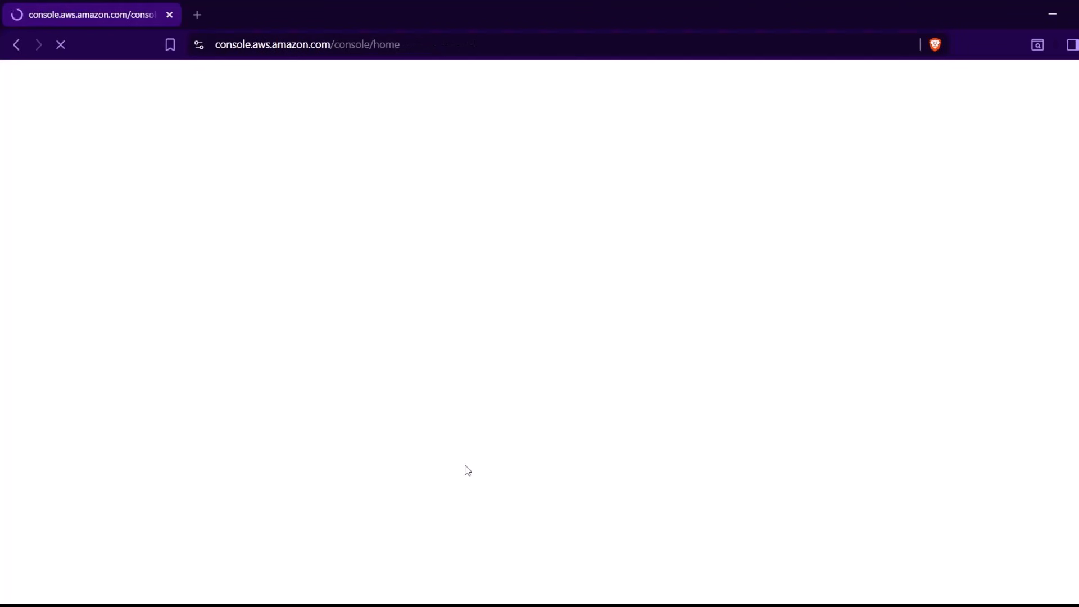
# Copy the generated console password and sign in as the new IAM user with the user name and that password
pyautogui.hotkey('alt', 'Tab')
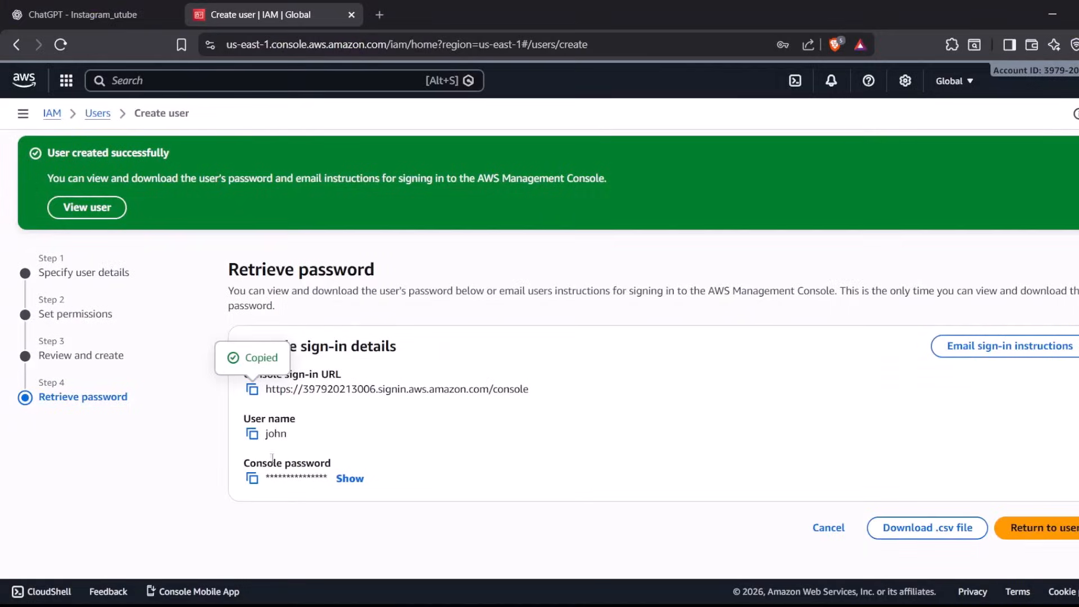
pyautogui.click(252, 478)
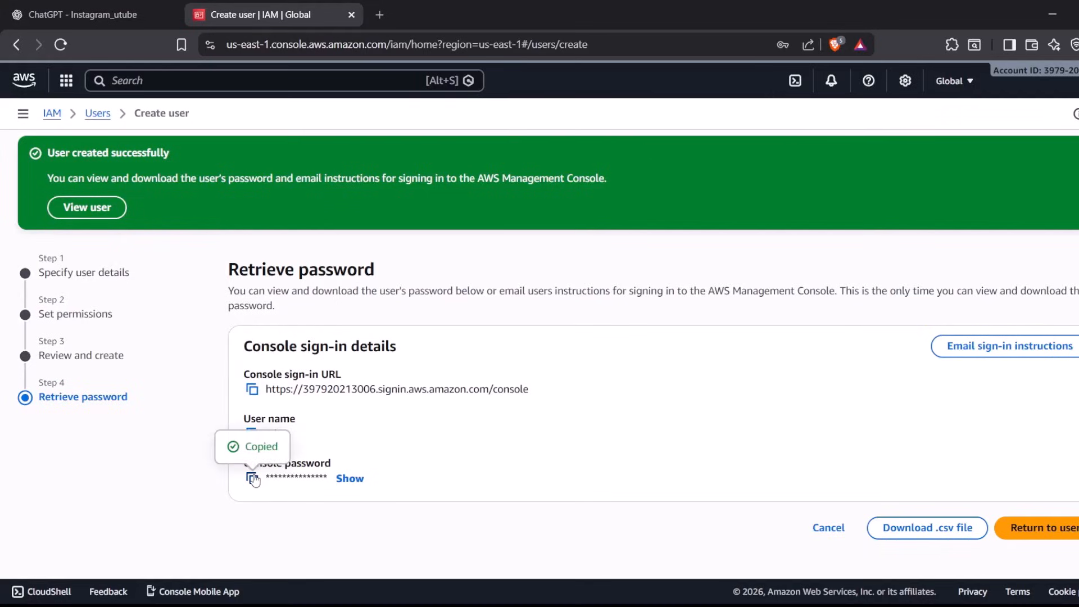
pyautogui.hotkey('alt', 'Tab')
pyautogui.click(333, 372)
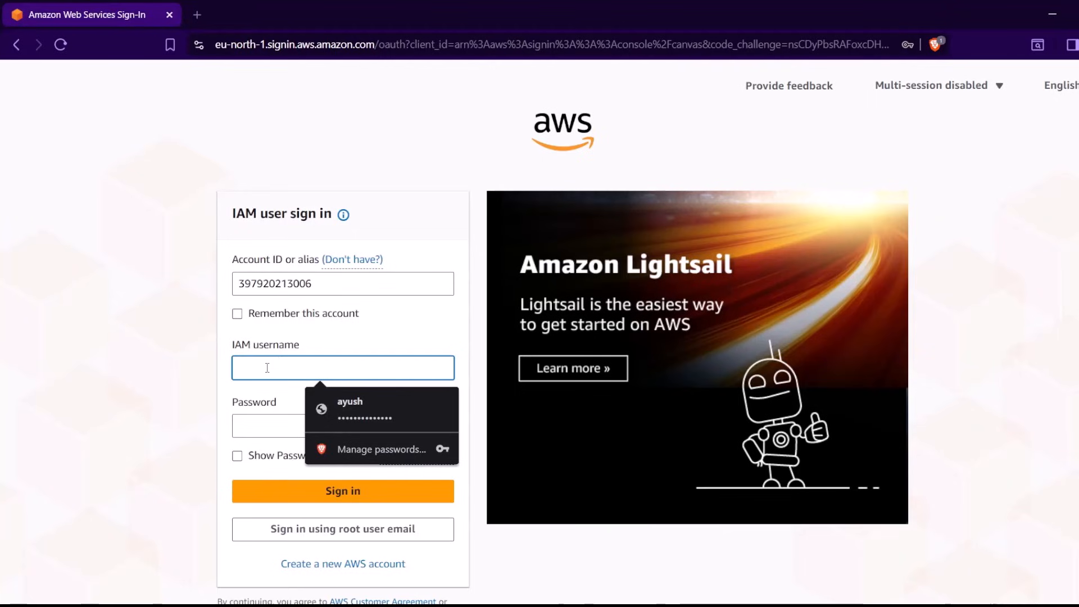
pyautogui.write('john')
pyautogui.press('Tab')
pyautogui.hotkey('ctrl', 'v')
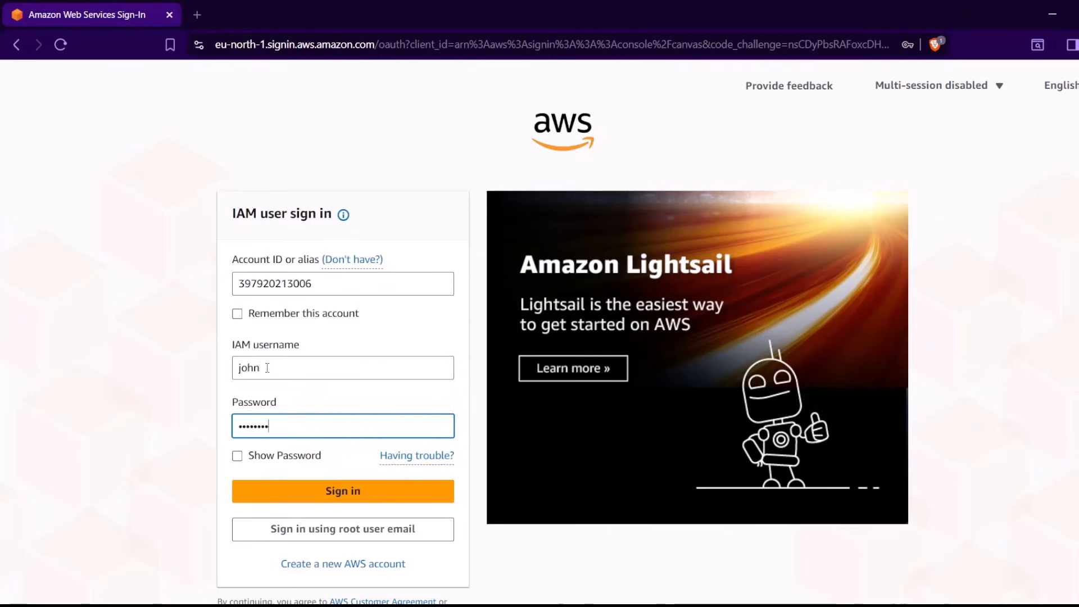
pyautogui.press('Return')
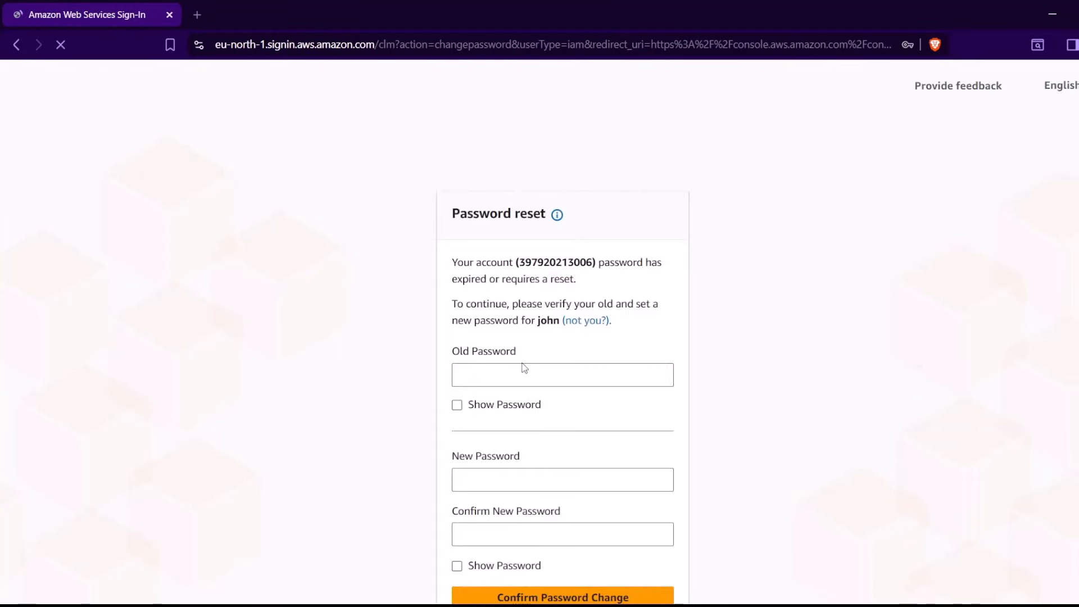
# Paste the generated password as the old password and enter a new password for the IAM user
pyautogui.click(522, 373)
pyautogui.hotkey('ctrl', 'v')
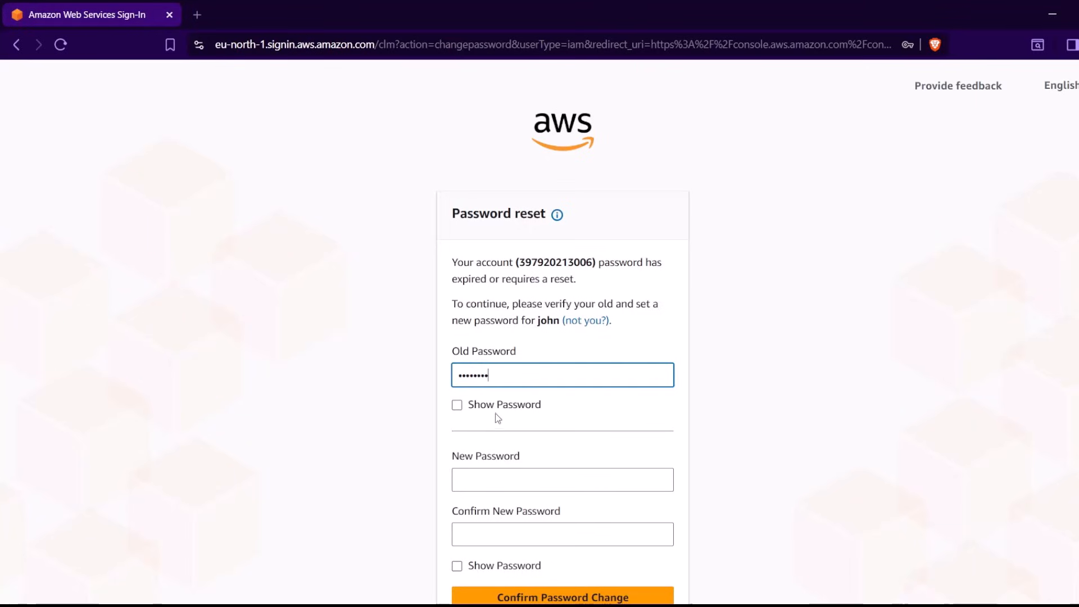
pyautogui.click(497, 476)
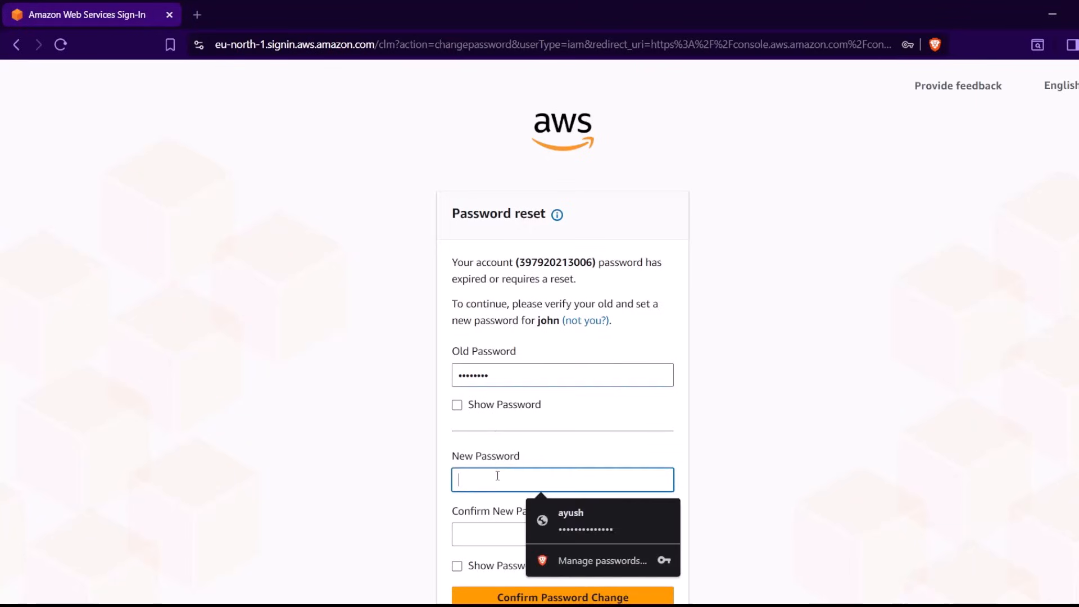
pyautogui.write('••••••••••••••')
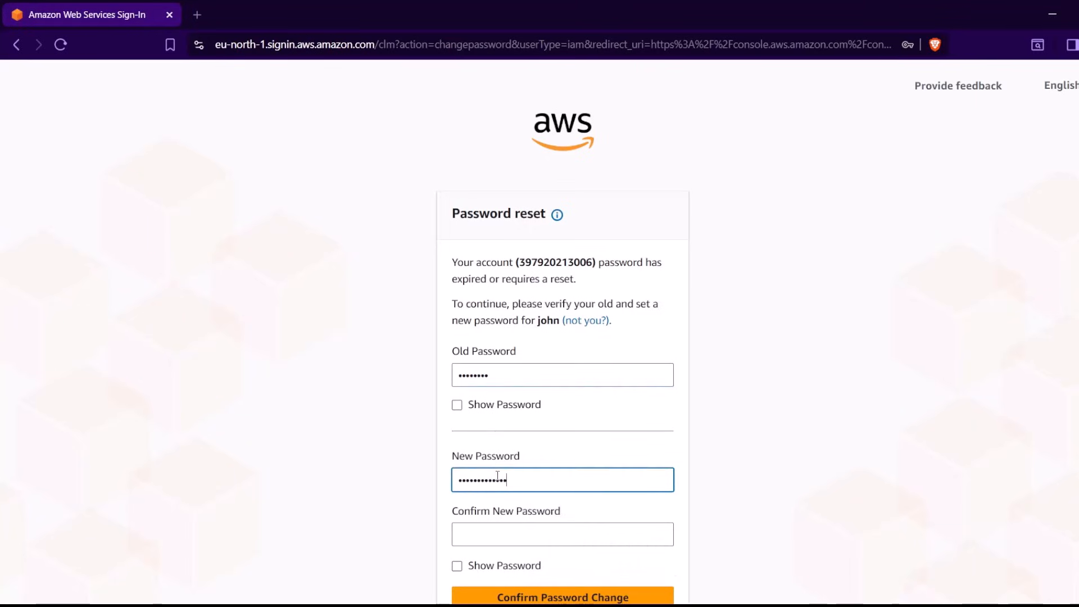
pyautogui.hotkey('ctrl', 'a')
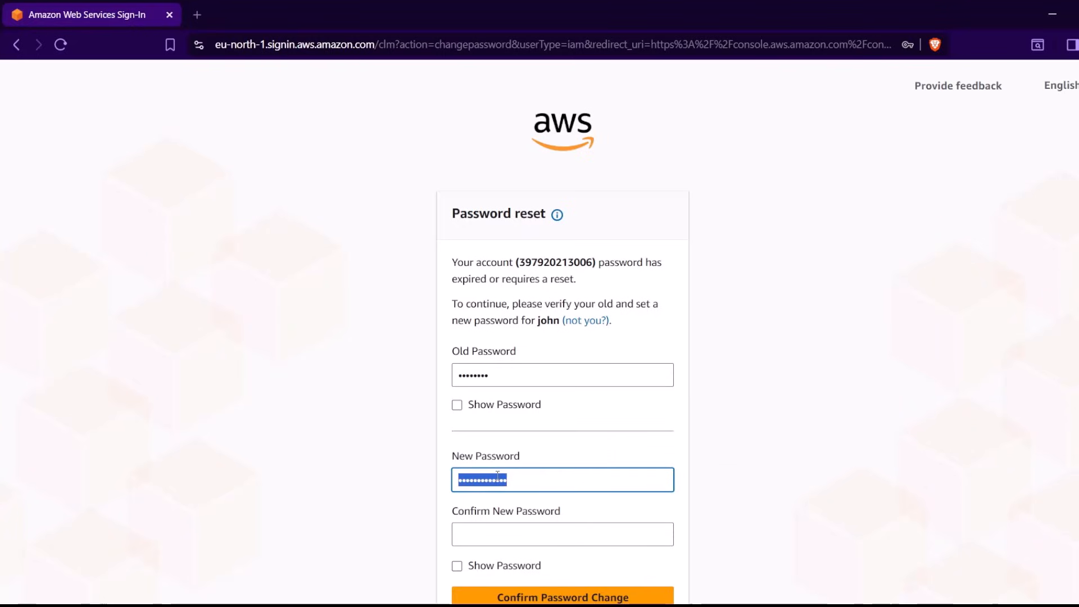
pyautogui.write('••••••••')
# Repeat the new password in the confirmation field and submit the password change
pyautogui.click(494, 534)
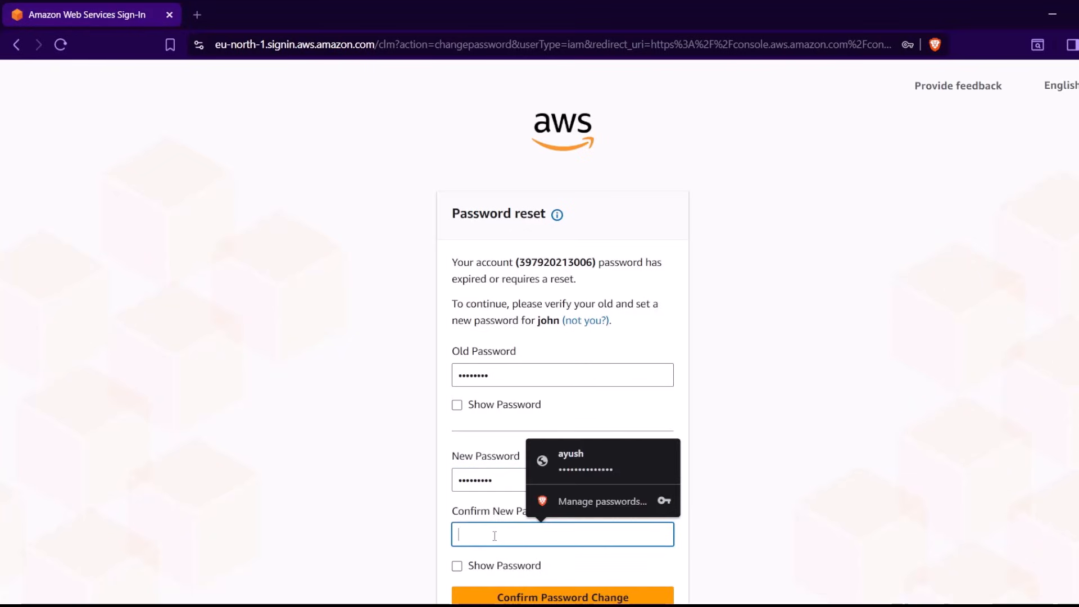
pyautogui.write('••••••')
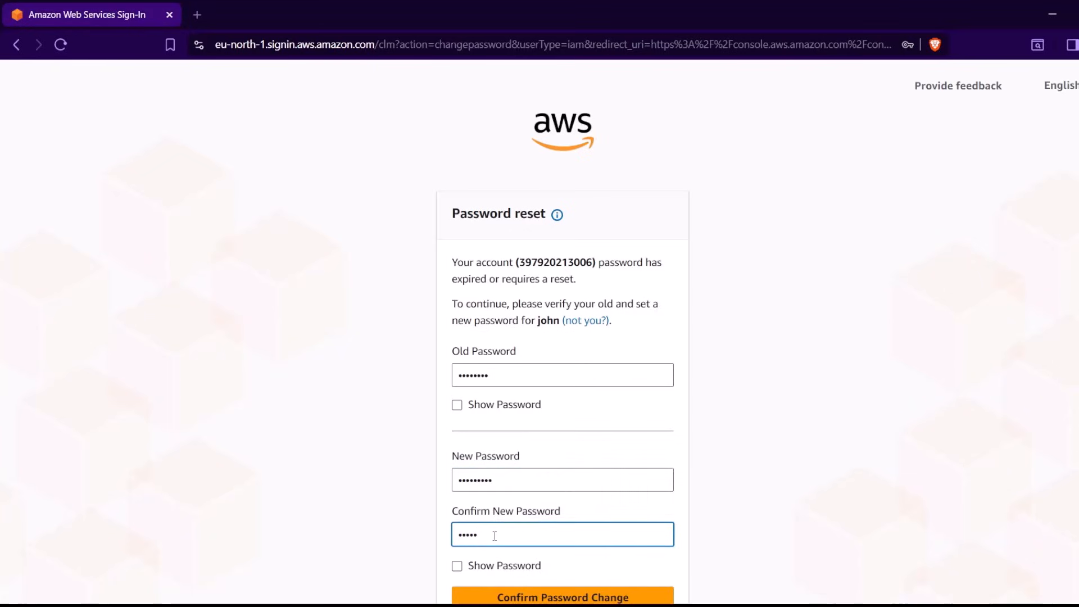
pyautogui.write('••••')
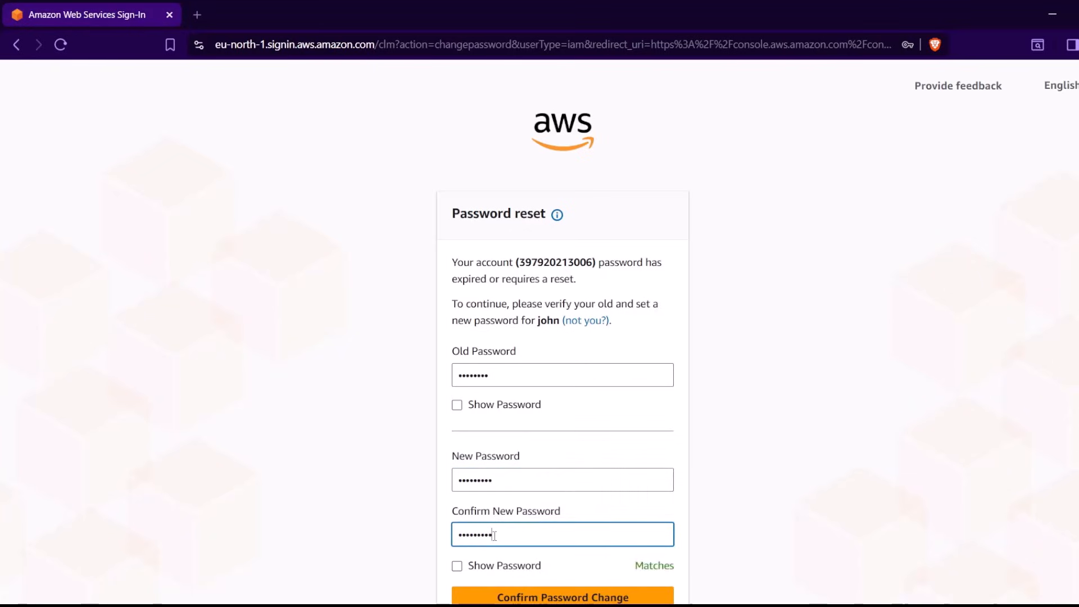
pyautogui.scroll(-1, 494, 537)
pyautogui.click(495, 538)
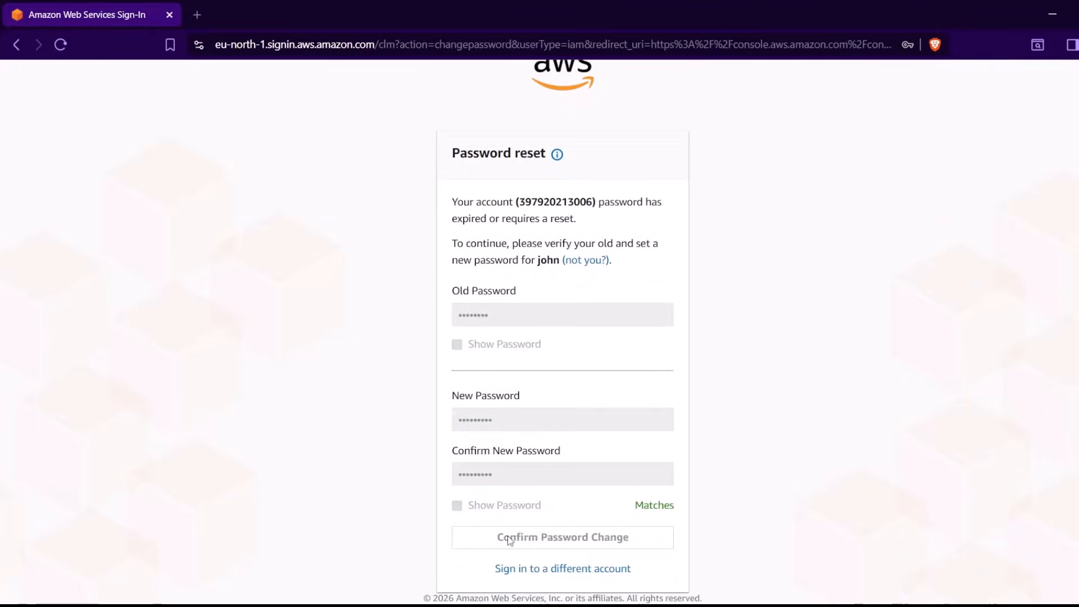
# Go through the introductory console tour tips and dismiss the remaining one
pyautogui.click(582, 368)
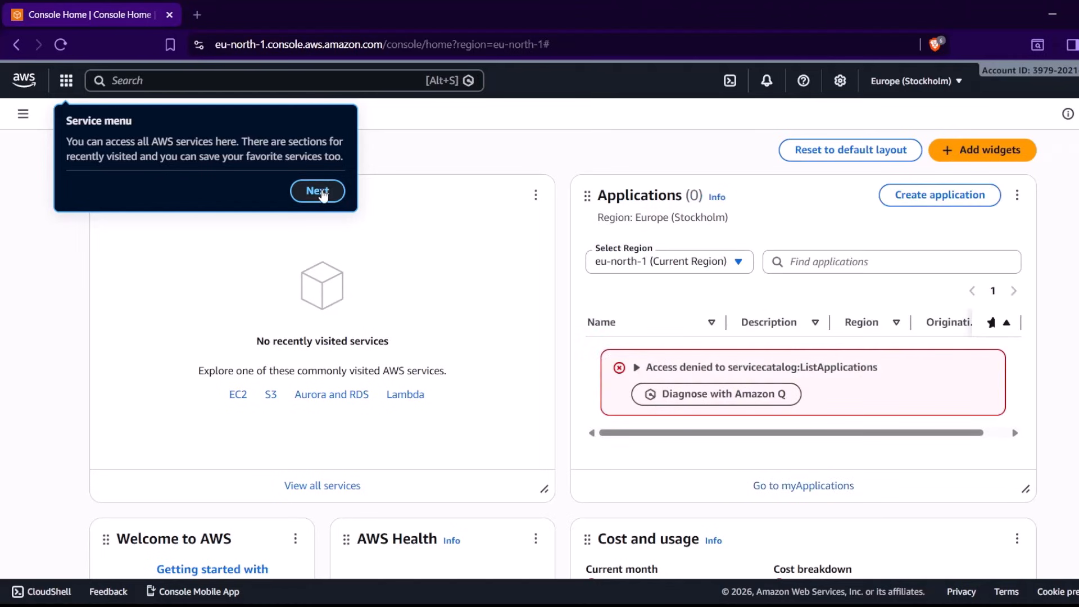
pyautogui.click(320, 193)
pyautogui.click(371, 217)
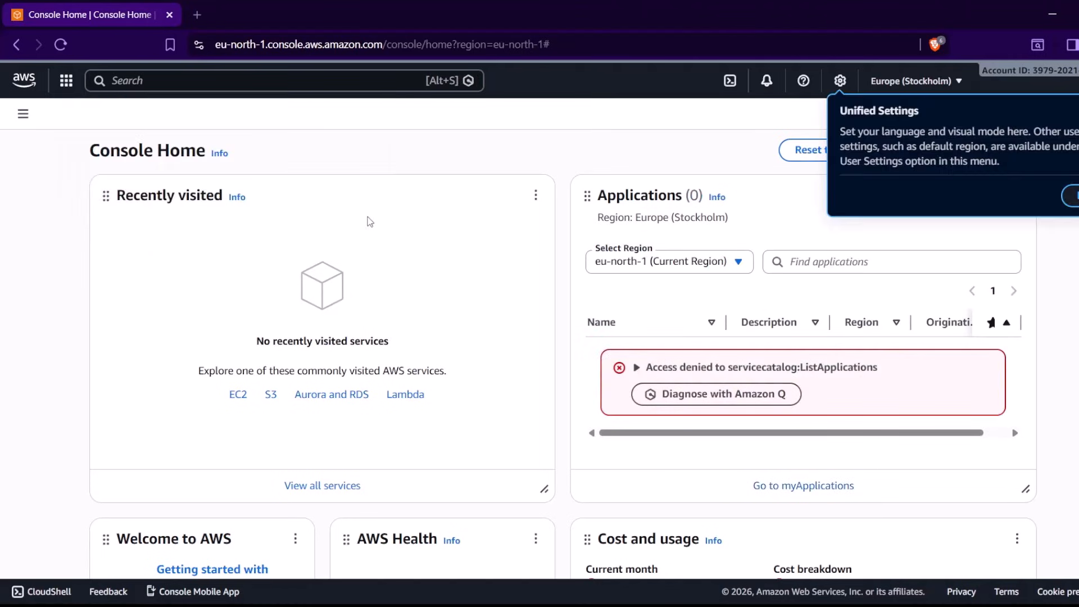
pyautogui.click(1071, 195)
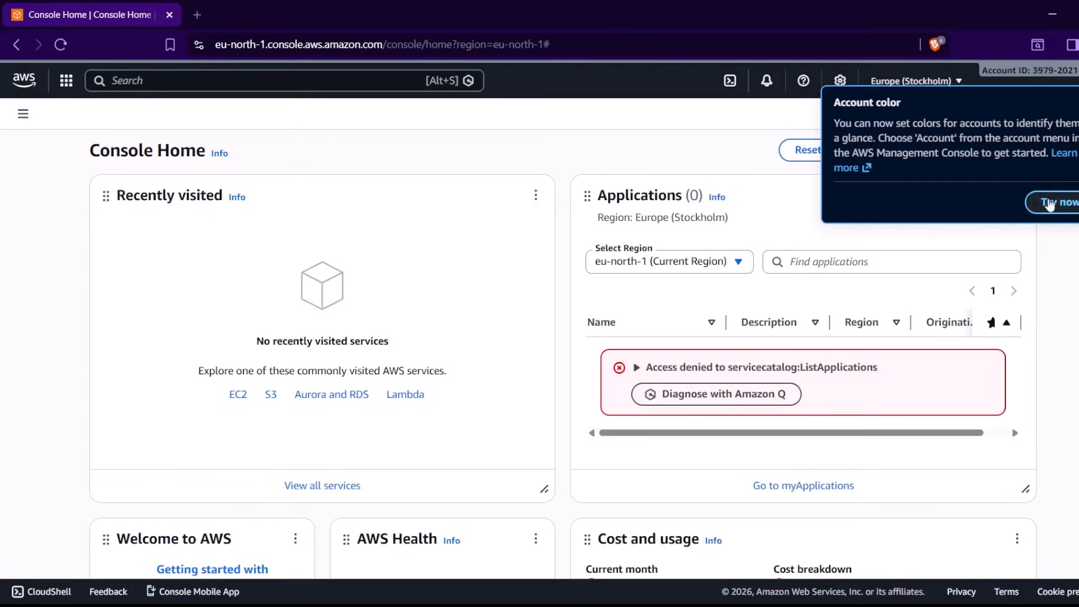
pyautogui.press('Escape')
# Switch to the administrator's browser window and leave the password retrieval page without viewing or downloading the password
pyautogui.hotkey('alt', 'Tab')
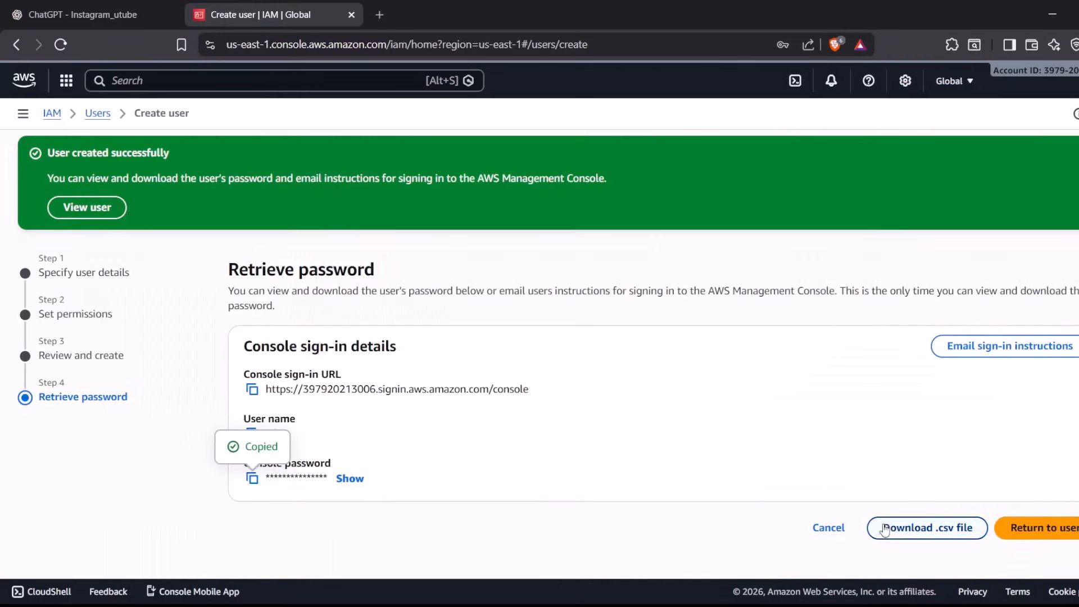
pyautogui.click(826, 528)
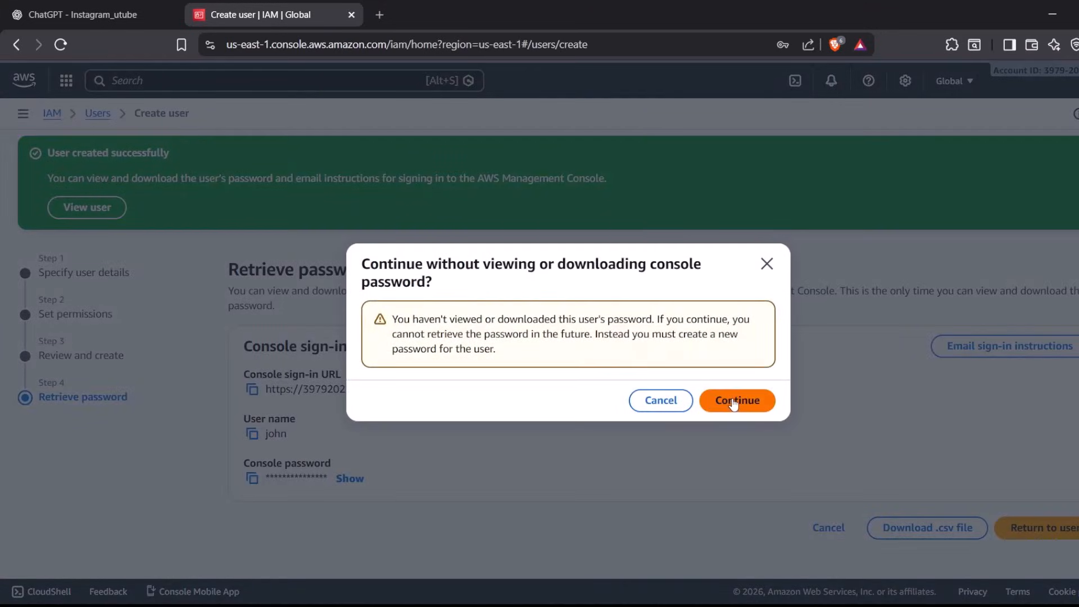
pyautogui.click(733, 400)
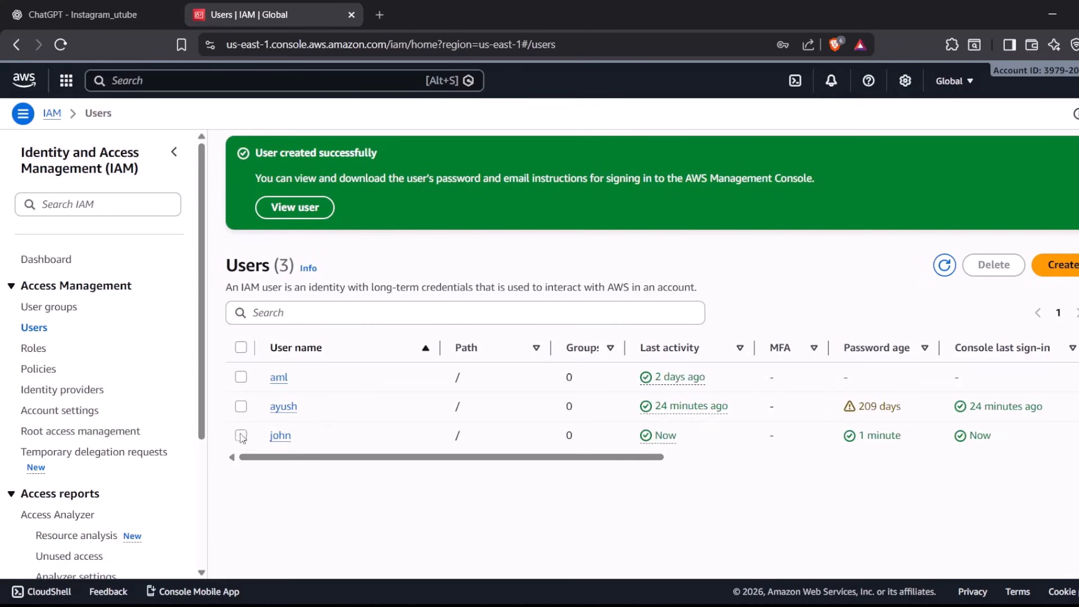
# Open the new user's details page and review the permissions policies
pyautogui.click(240, 436)
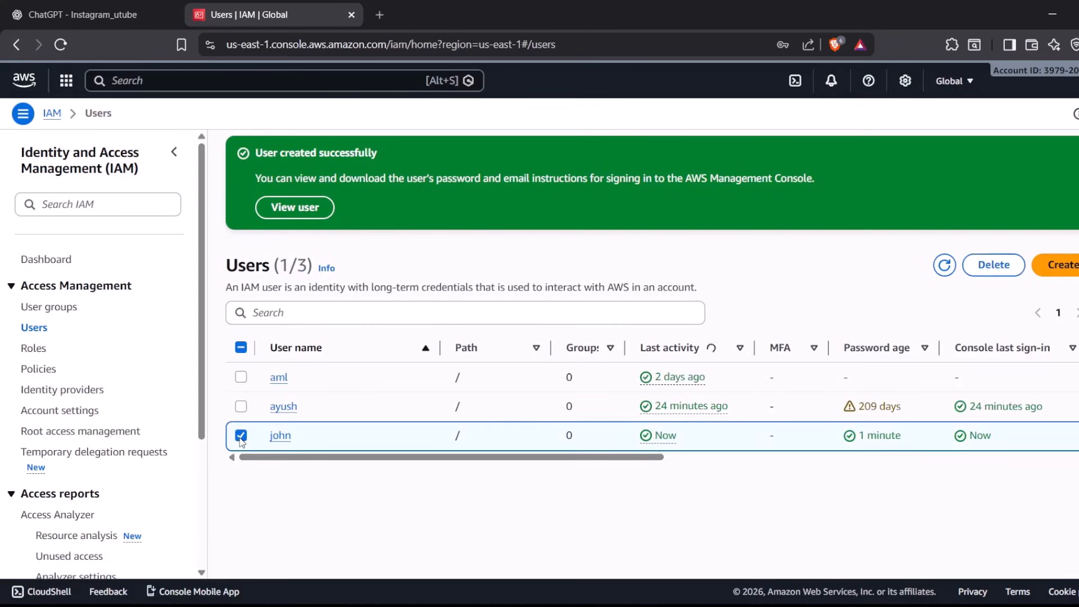
pyautogui.click(280, 441)
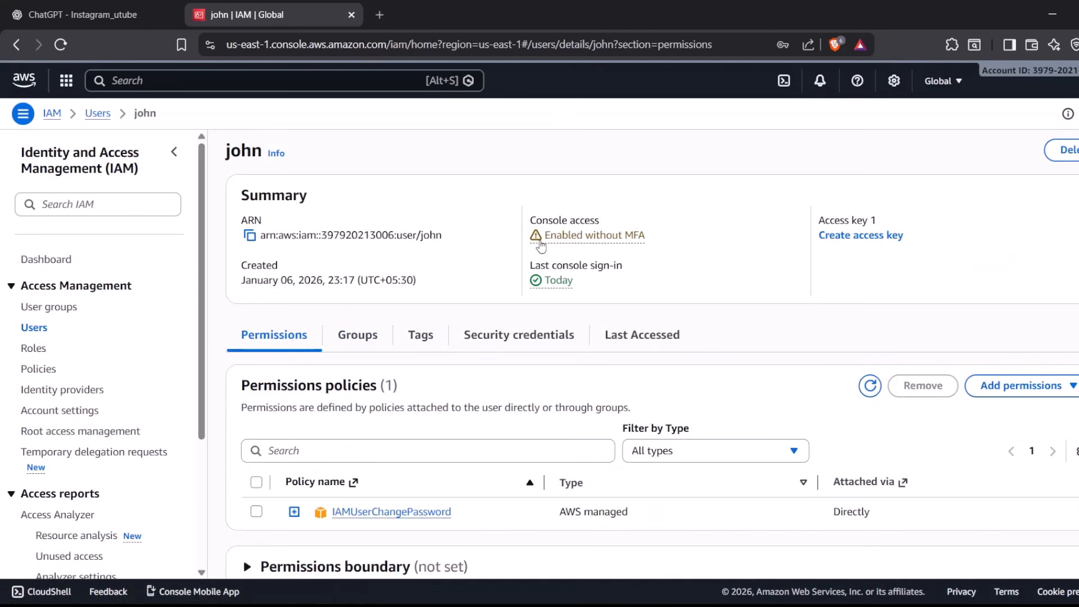
pyautogui.scroll(-1, 541, 247)
pyautogui.scroll(-2, 540, 247)
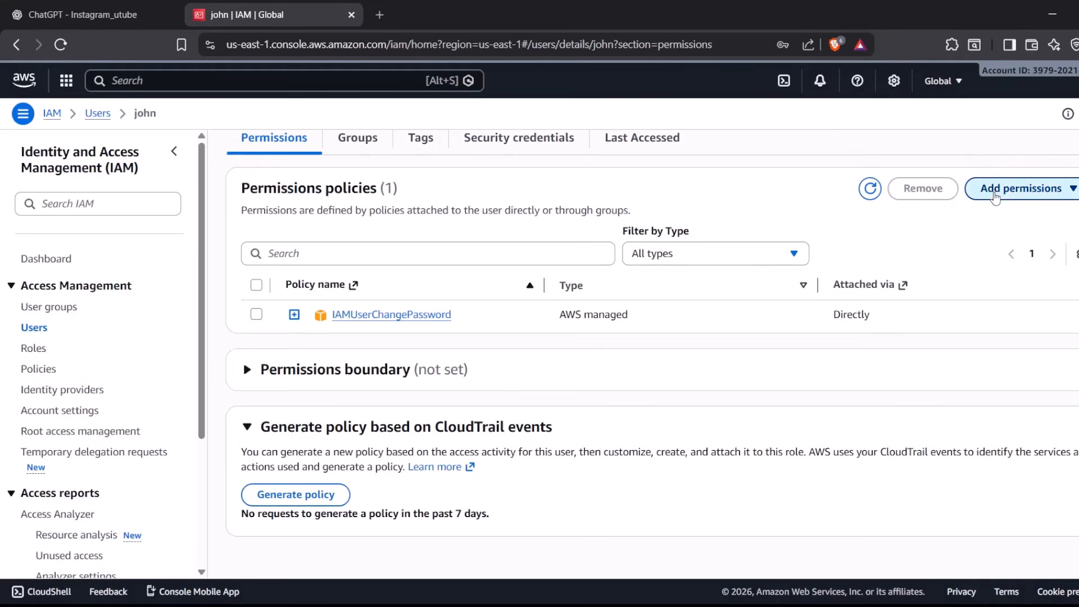
# Start adding permissions to the user and choose to attach policies directly
pyautogui.click(1020, 188)
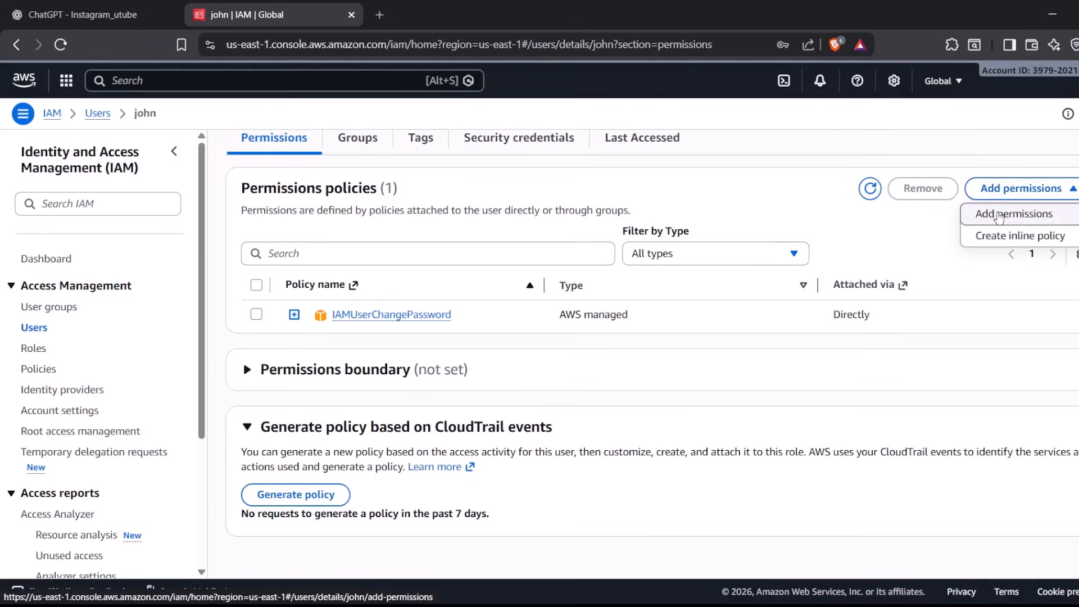
pyautogui.click(998, 218)
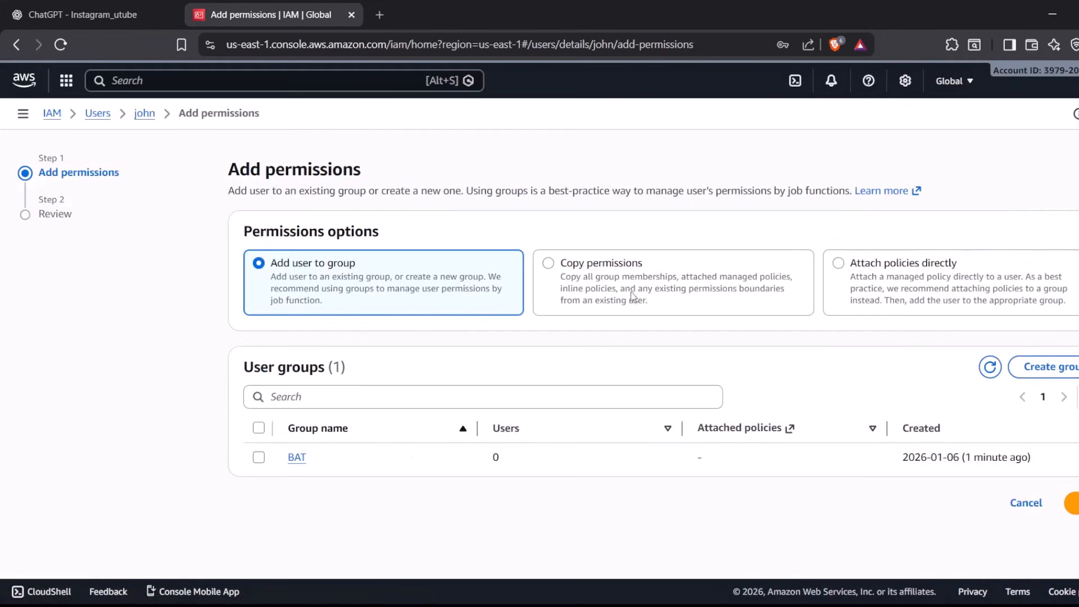
pyautogui.click(829, 298)
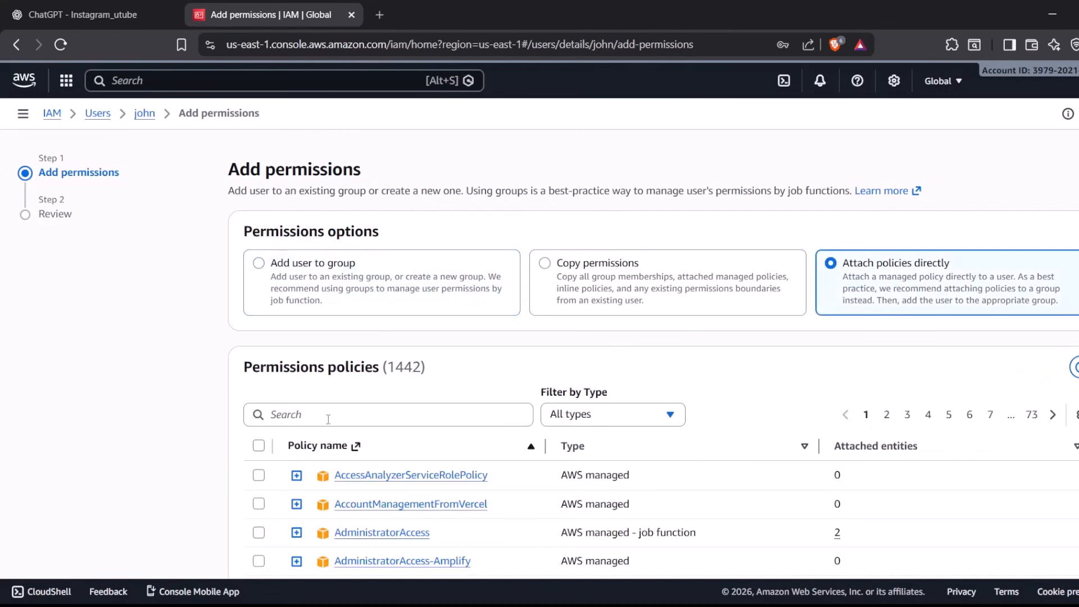
pyautogui.click(364, 416)
pyautogui.scroll(-3, 363, 416)
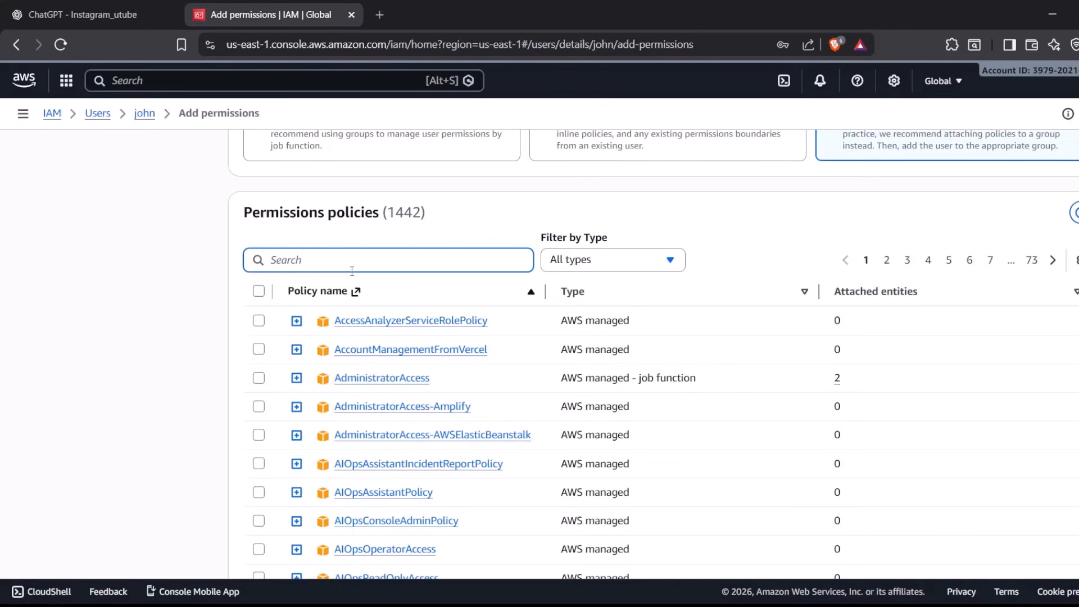
pyautogui.write('admin')
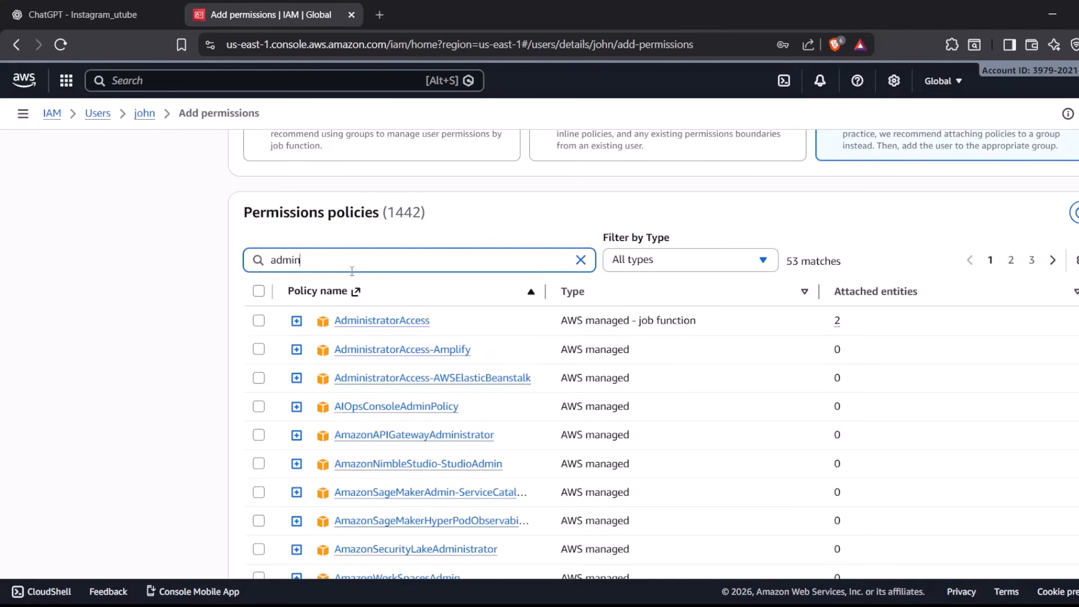
pyautogui.hotkey('ctrl', 'a')
pyautogui.press('BackSpace')
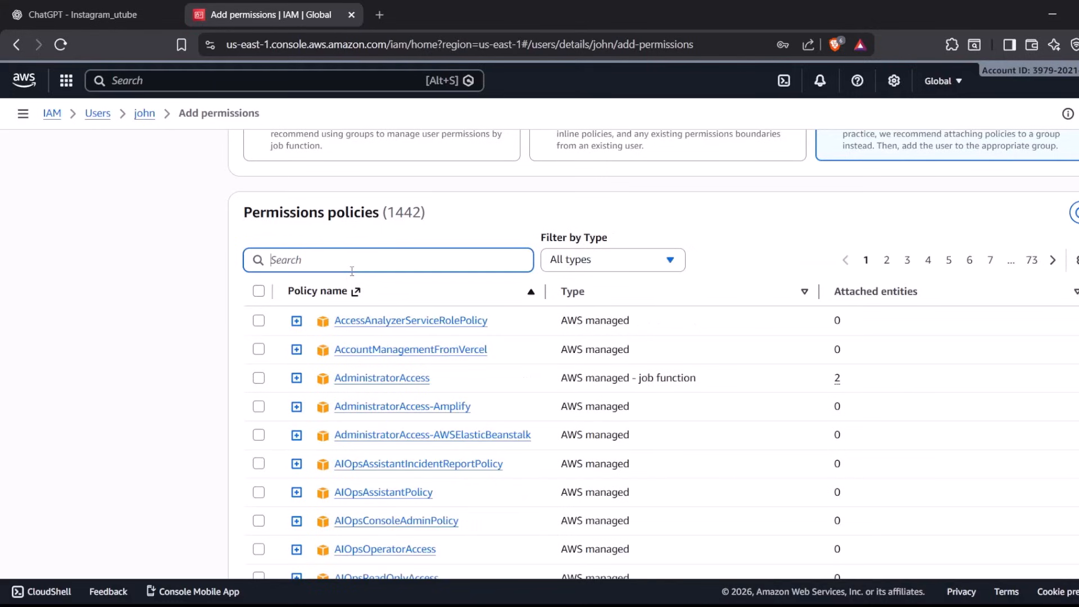
# Search the policies for s3, select AmazonS3FullAccess and add it to the user
pyautogui.write('s3')
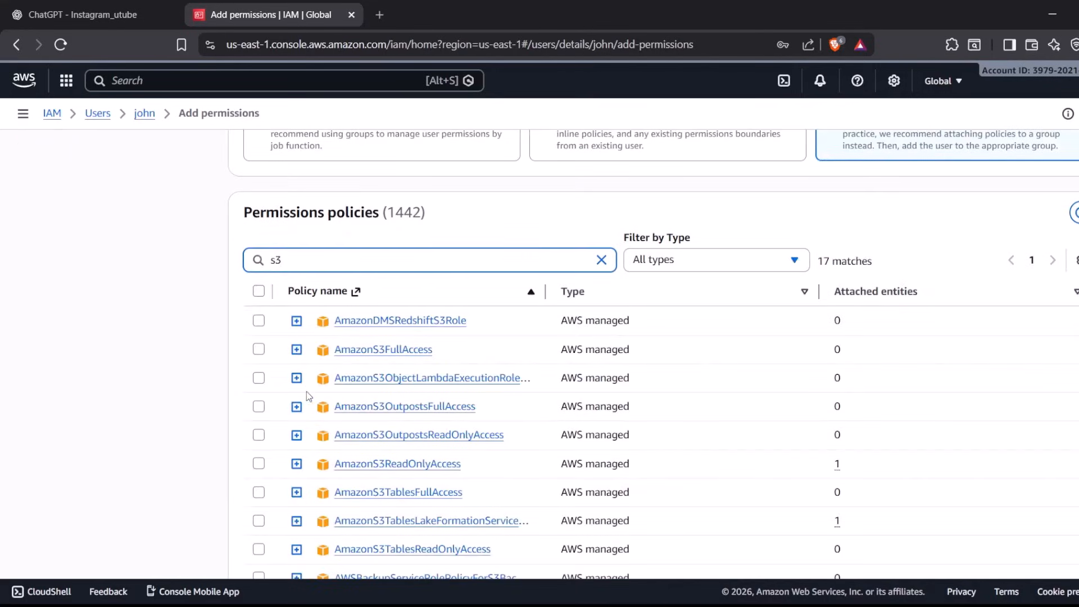
pyautogui.click(258, 350)
pyautogui.scroll(-5, 398, 341)
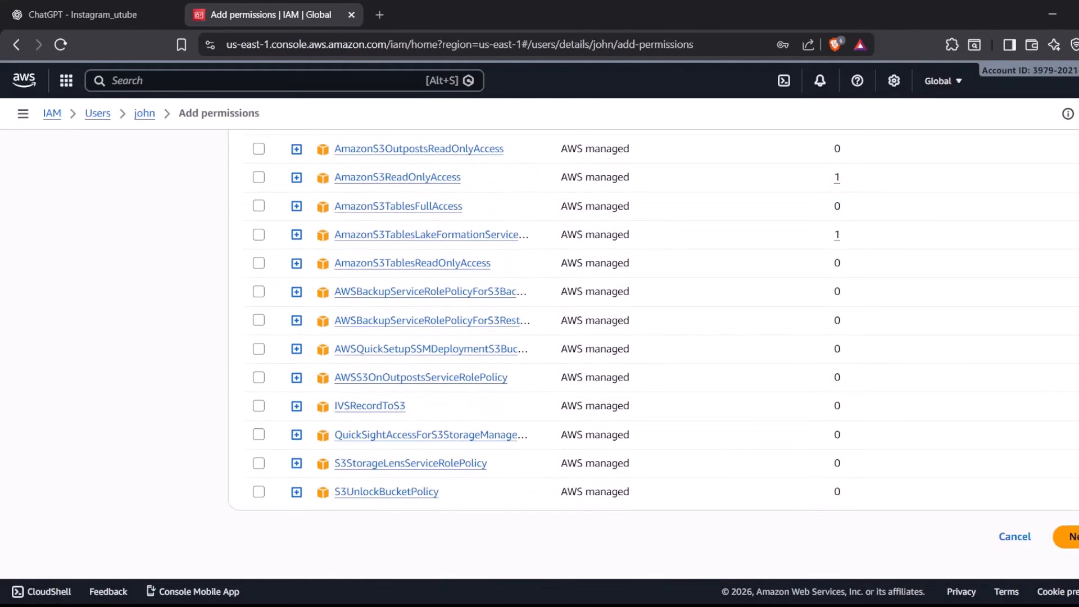
pyautogui.click(1068, 536)
pyautogui.click(1070, 441)
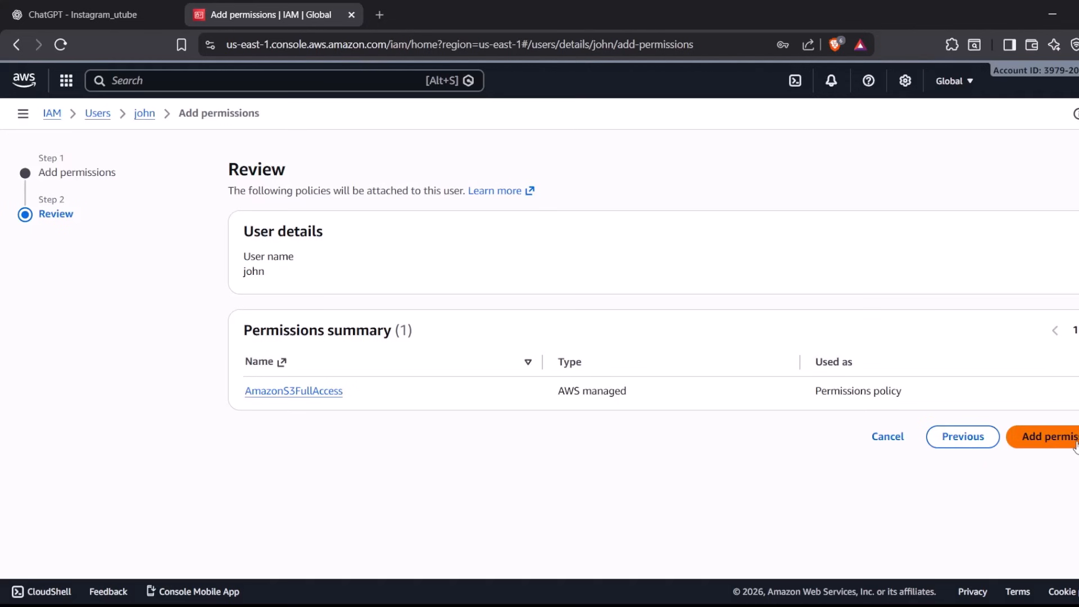
pyautogui.scroll(-4, 621, 381)
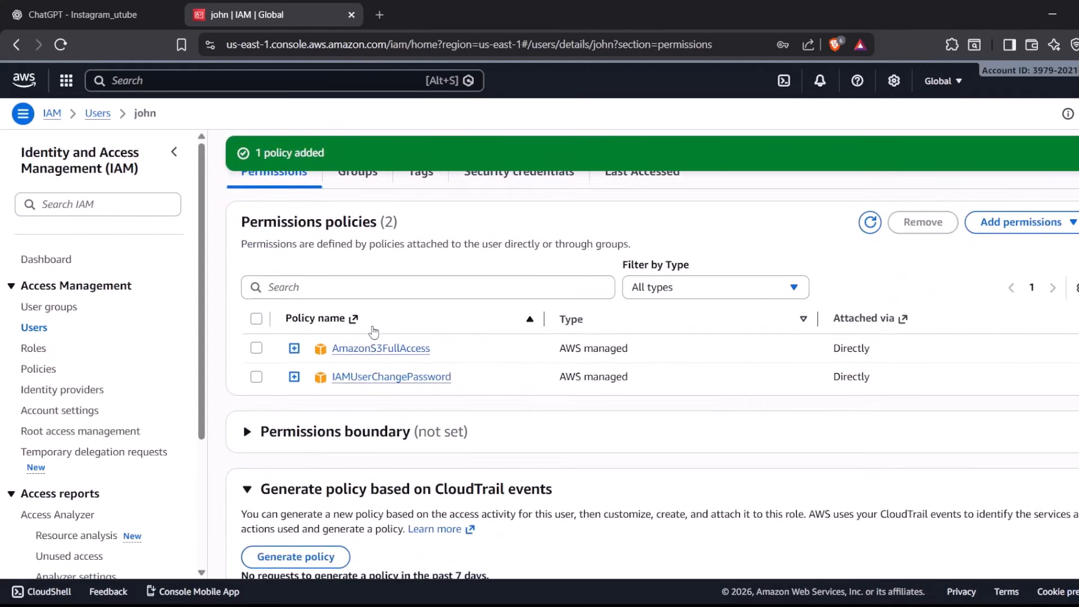
pyautogui.scroll(3, 373, 331)
# Switch to the IAM user's private window, search for s3 and open the S3 buckets page
pyautogui.hotkey('alt', 'Tab')
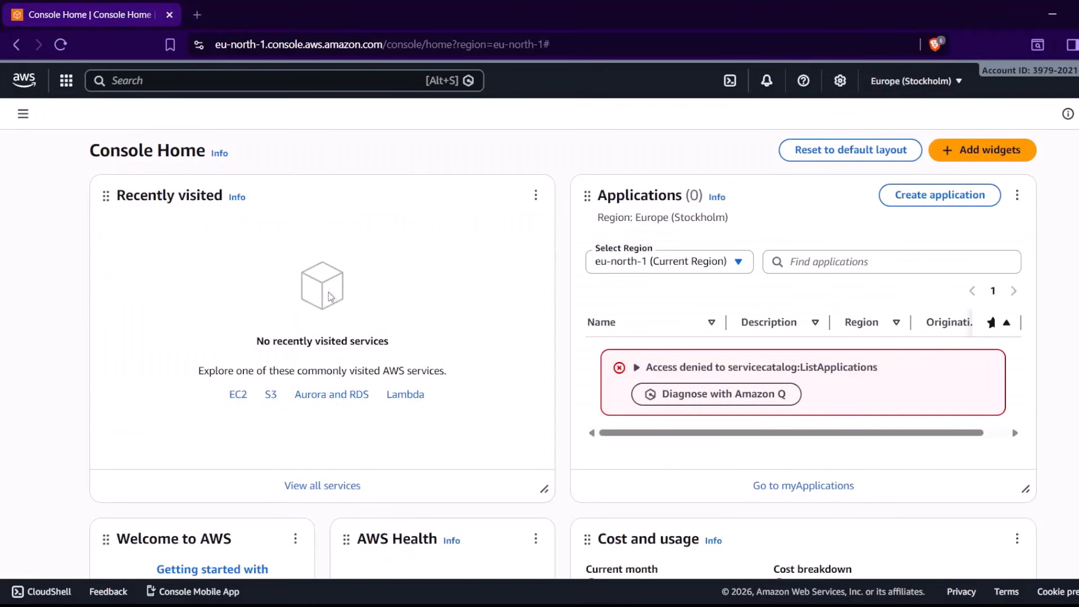
pyautogui.click(186, 85)
pyautogui.write('s3')
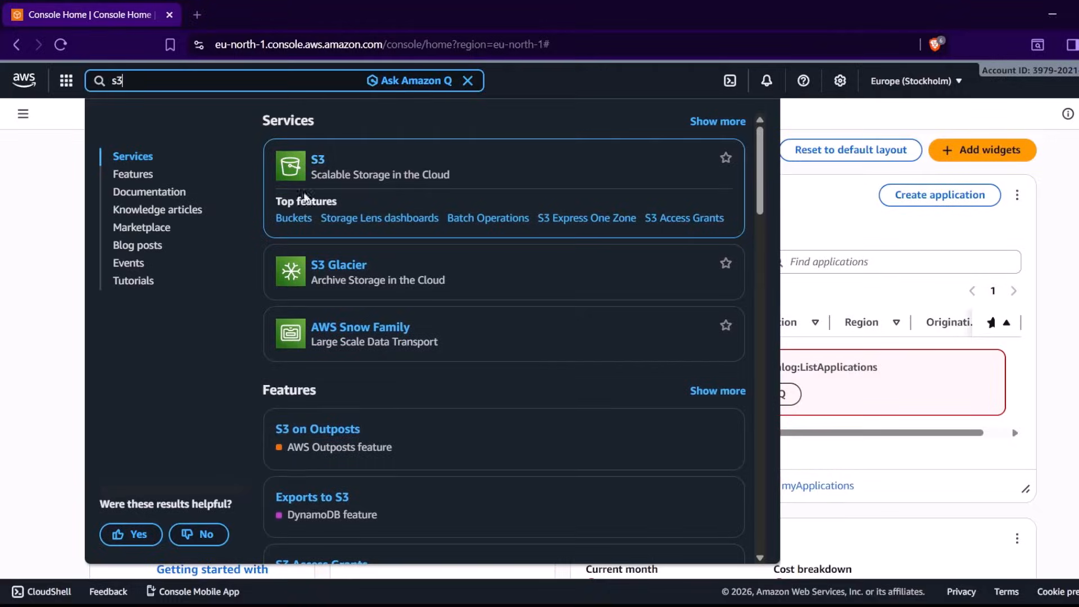
pyautogui.click(295, 219)
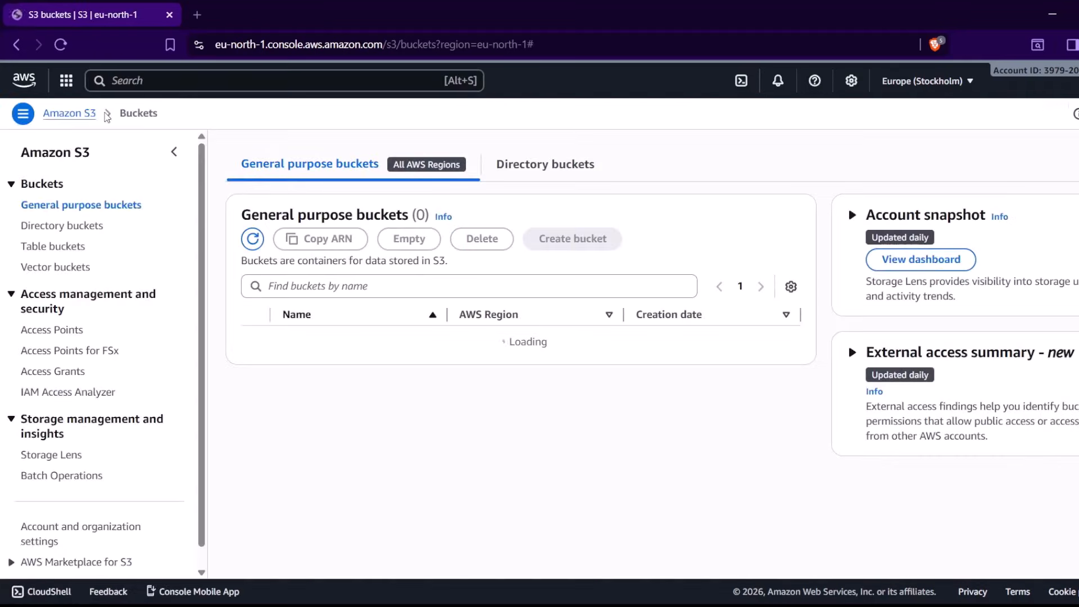
# Return to the console home page, search for ec2 and open the EC2 dashboard
pyautogui.click(24, 82)
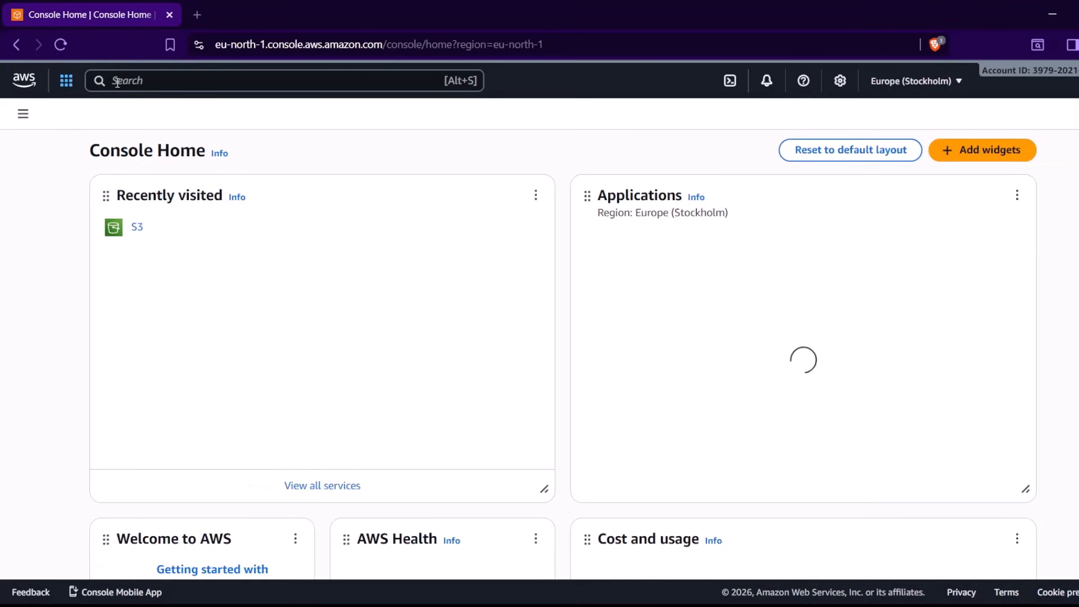
pyautogui.click(142, 80)
pyautogui.write('ec2')
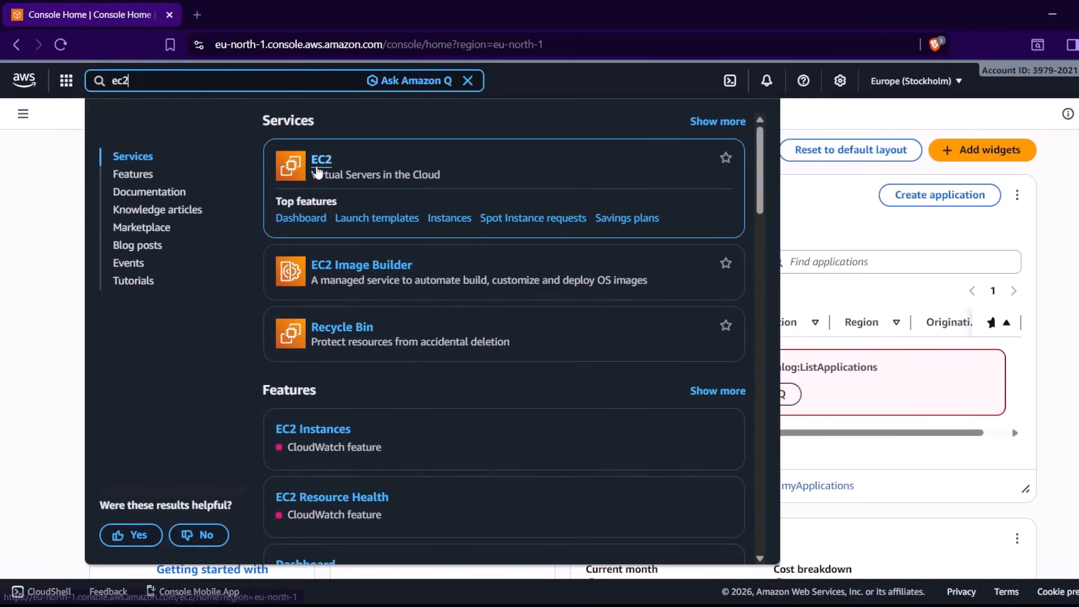
pyautogui.click(317, 169)
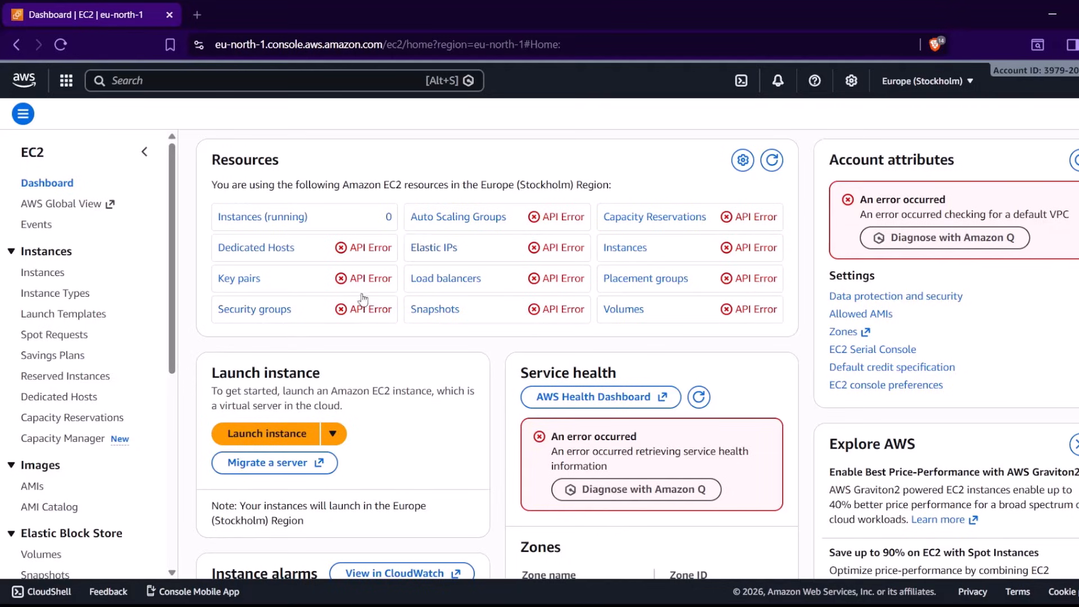
# Switch to the administrator's IAM window, start adding permissions to the user and choose to attach policies directly
pyautogui.hotkey('alt', 'Tab')
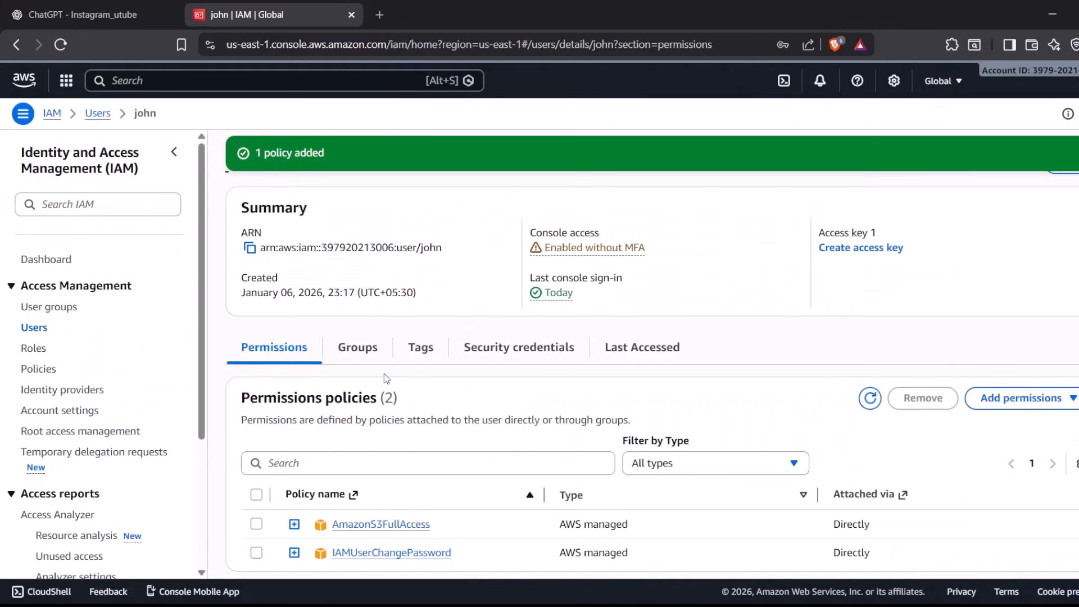
pyautogui.click(992, 398)
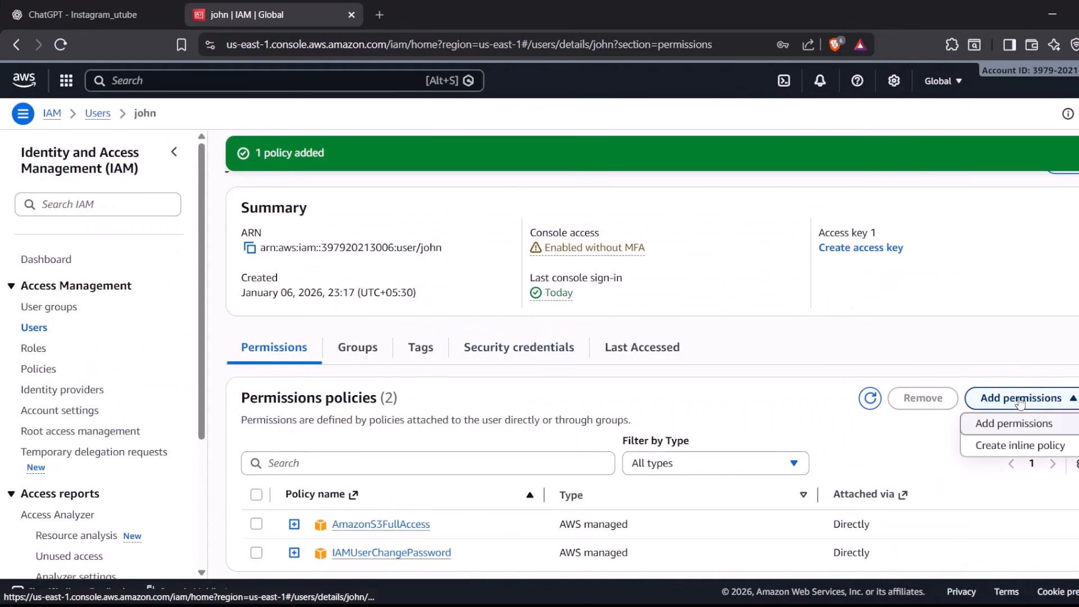
pyautogui.click(1011, 427)
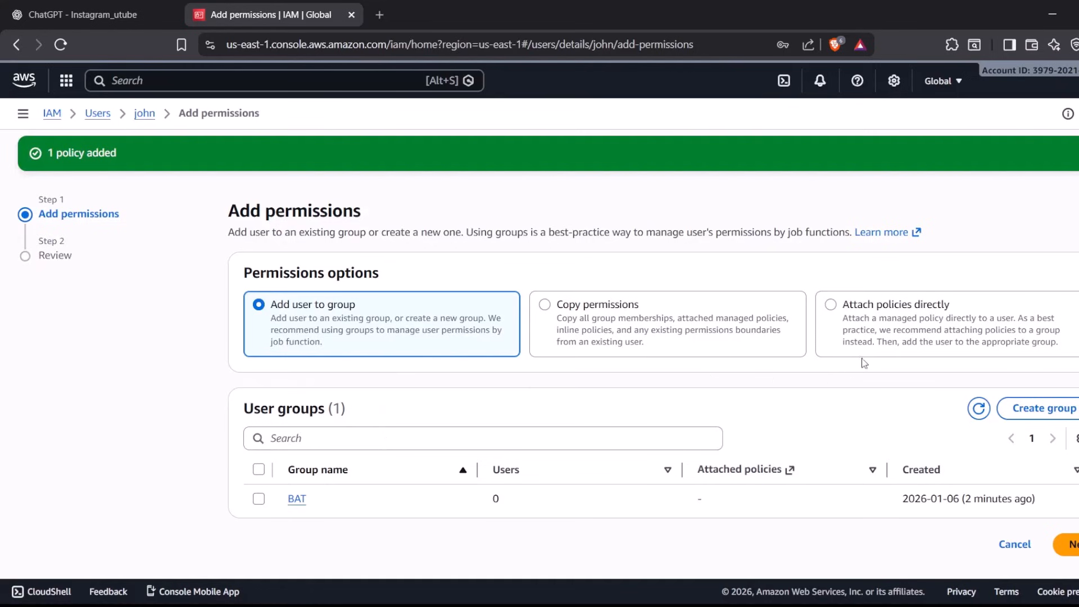
pyautogui.click(874, 356)
# Search the policies for ec2, select AmazonEC2FullAccess and add it to the user
pyautogui.click(411, 464)
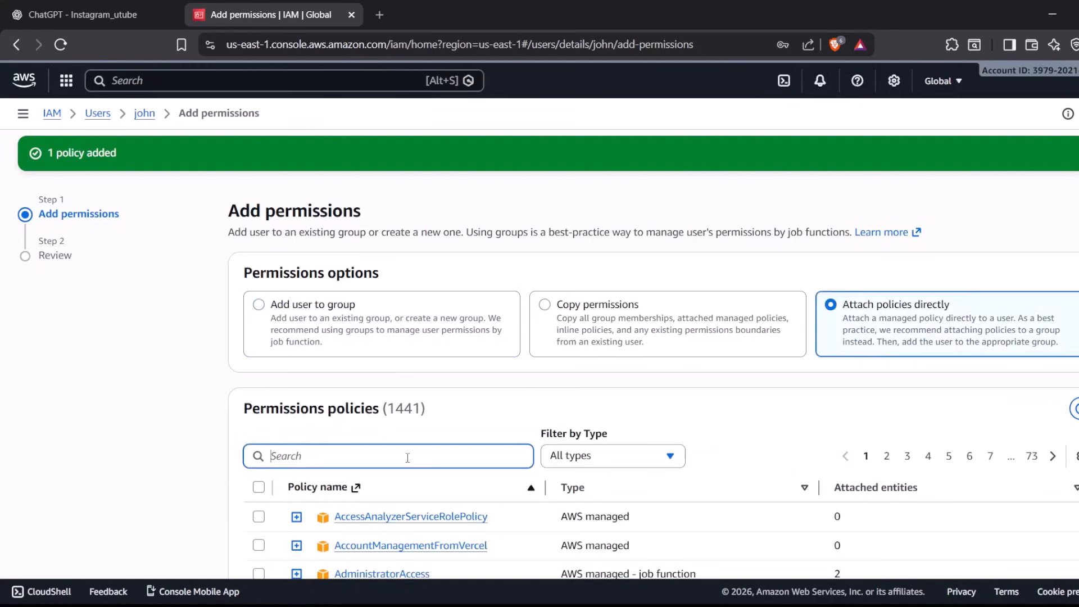
pyautogui.write('ec2')
pyautogui.scroll(-1, 407, 457)
pyautogui.scroll(-7, 407, 458)
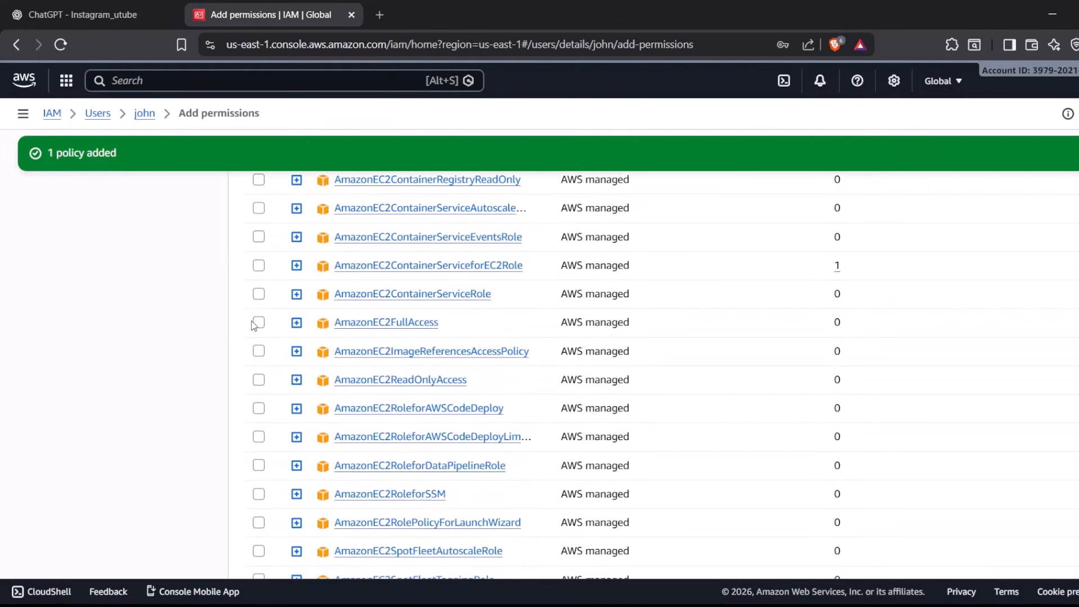
pyautogui.click(263, 324)
pyautogui.scroll(-3, 715, 430)
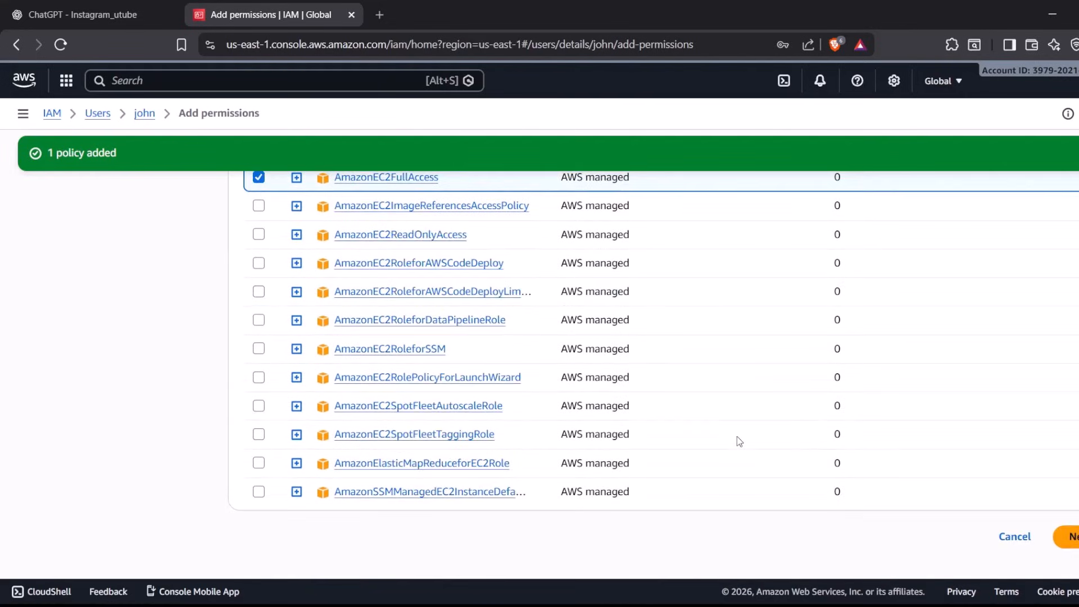
pyautogui.click(1072, 537)
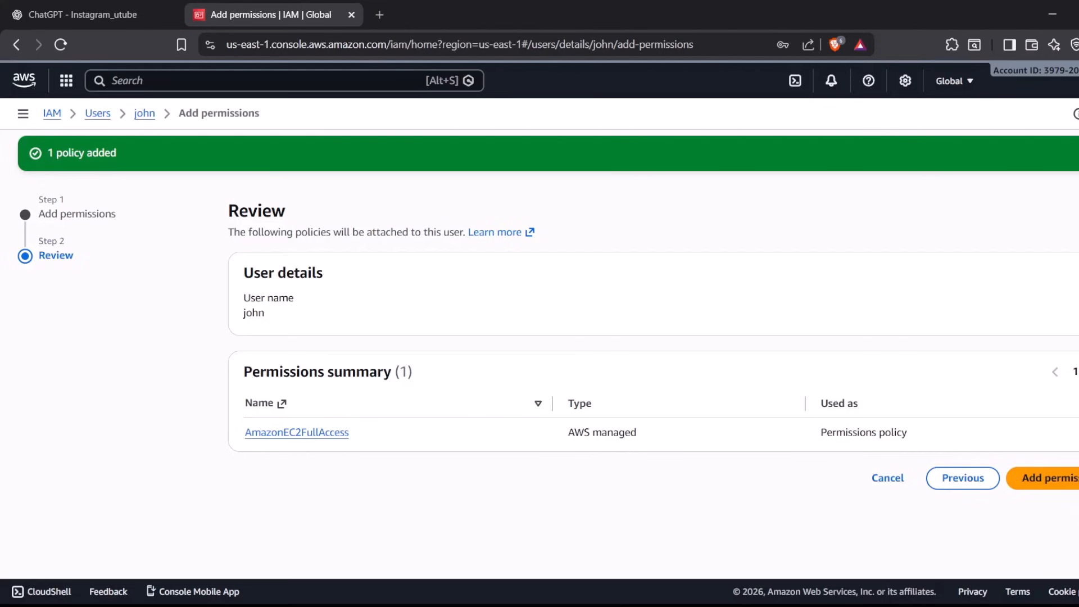
pyautogui.click(1057, 477)
# Switch to the IAM user's private window, refresh it and reopen the EC2 dashboard from the console home page
pyautogui.hotkey('alt', 'Tab')
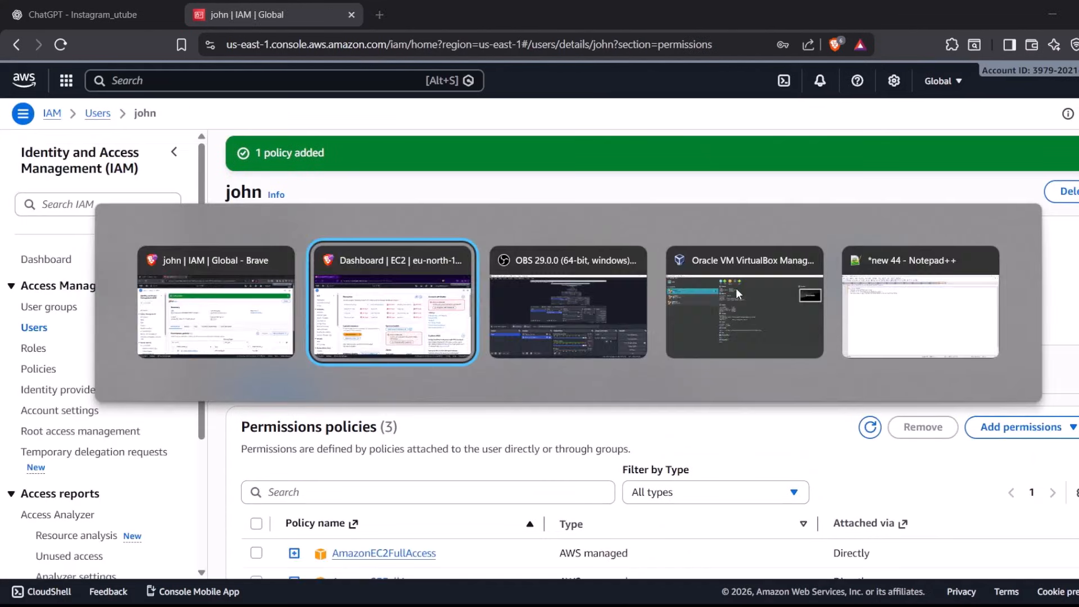
pyautogui.press('F5')
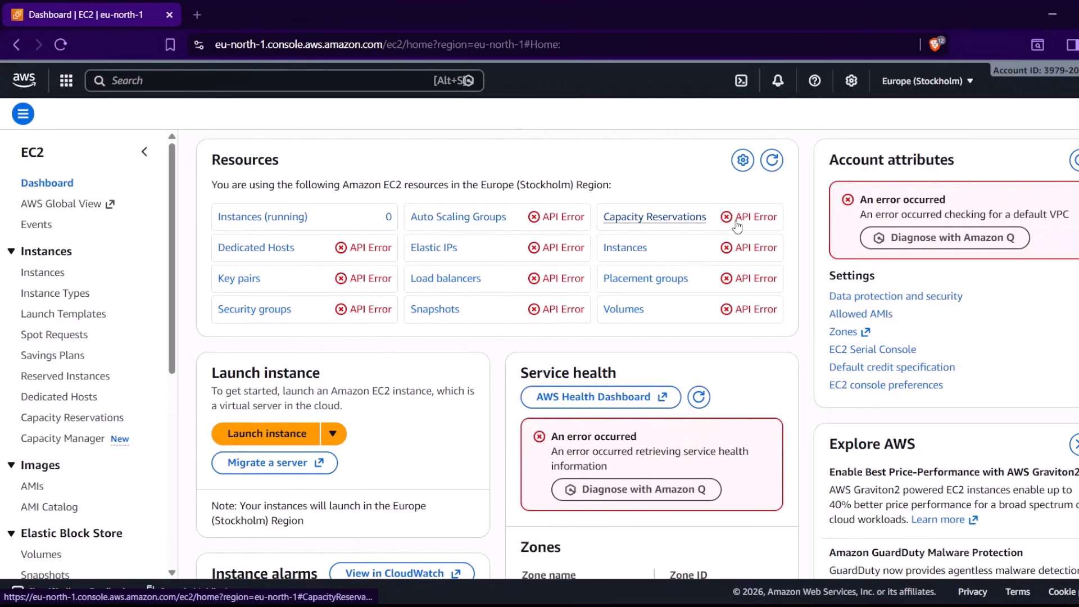
pyautogui.click(31, 79)
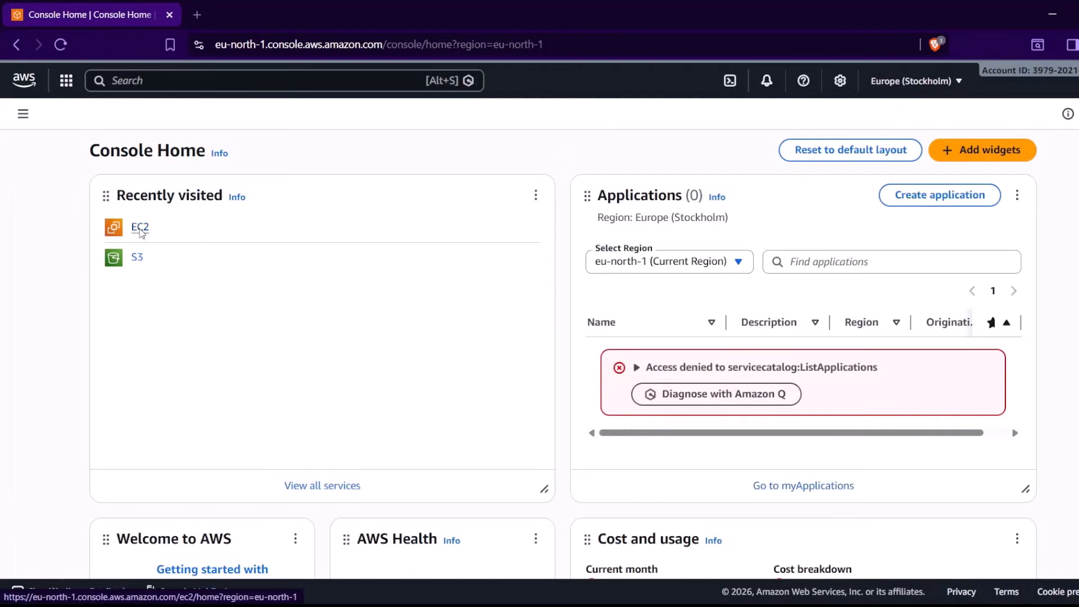
pyautogui.click(139, 227)
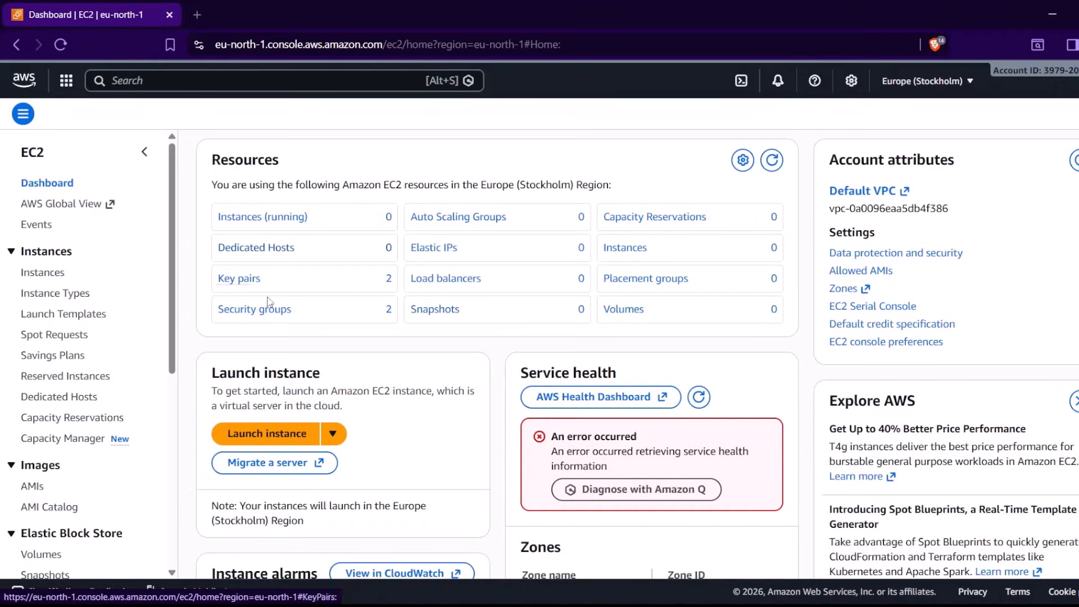
# View the running EC2 instances and the unfiltered instance list, and switch back to the administrator's IAM window
pyautogui.click(282, 225)
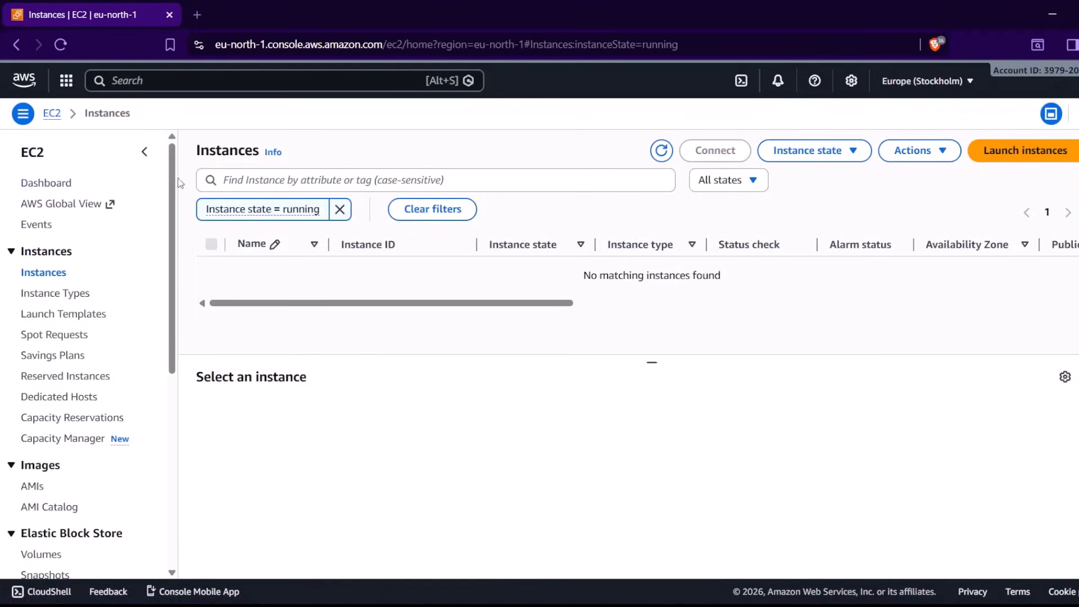
pyautogui.click(45, 273)
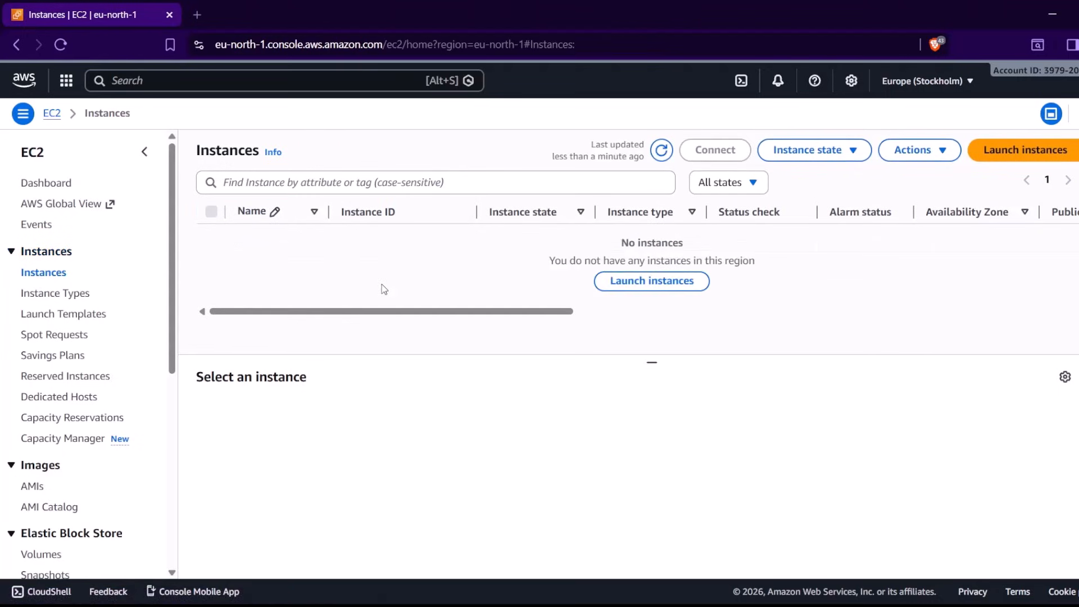
pyautogui.hotkey('alt', 'Tab')
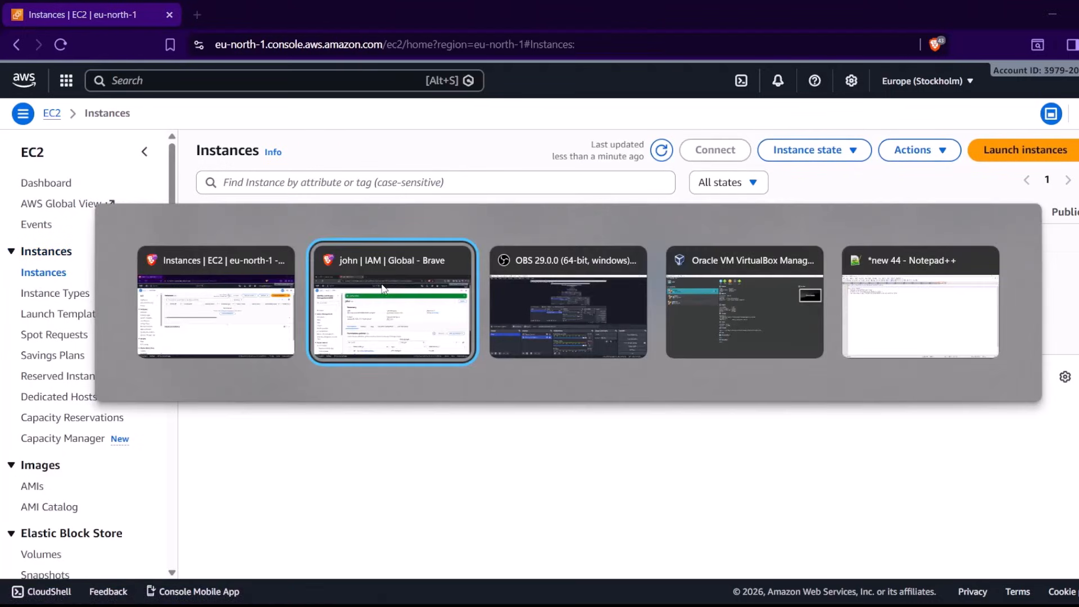